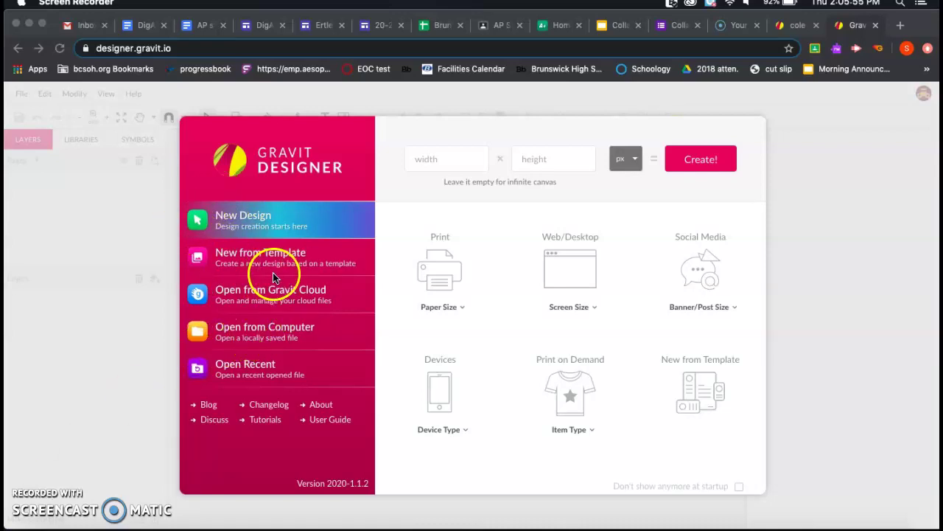
Step: Open asdf.jpg from the Desktop folder as a new 4000 × 3964 design
{"action": "left_click", "coordinate": [242, 332]}
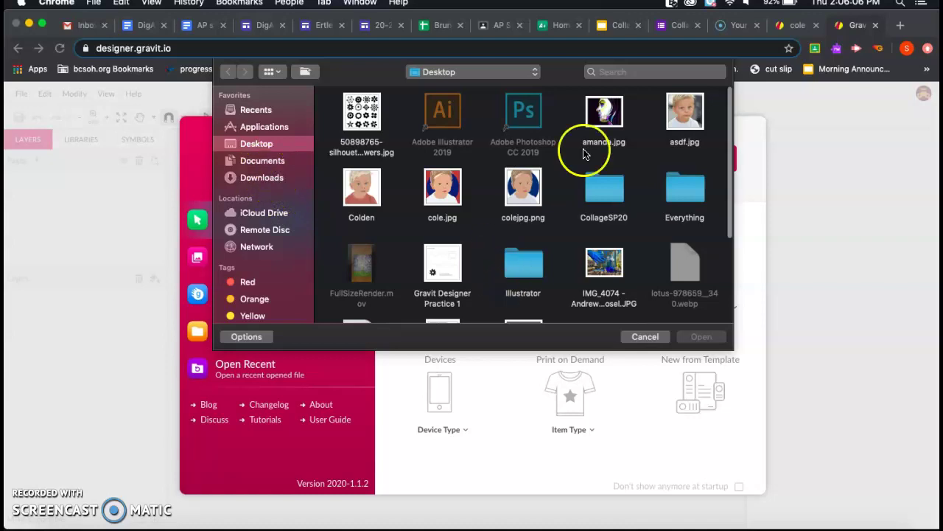
{"action": "double_click", "coordinate": [684, 121]}
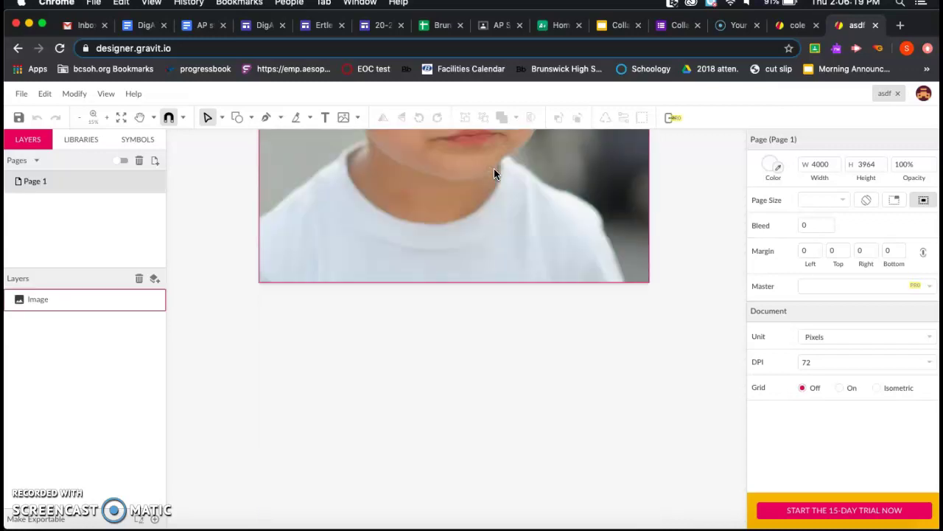
Step: Select the photo's Image layer in the Layers panel and lock it
{"action": "scroll", "coordinate": [493, 173], "scroll_direction": "up", "scroll_amount": 5}
{"action": "left_click", "coordinate": [465, 190]}
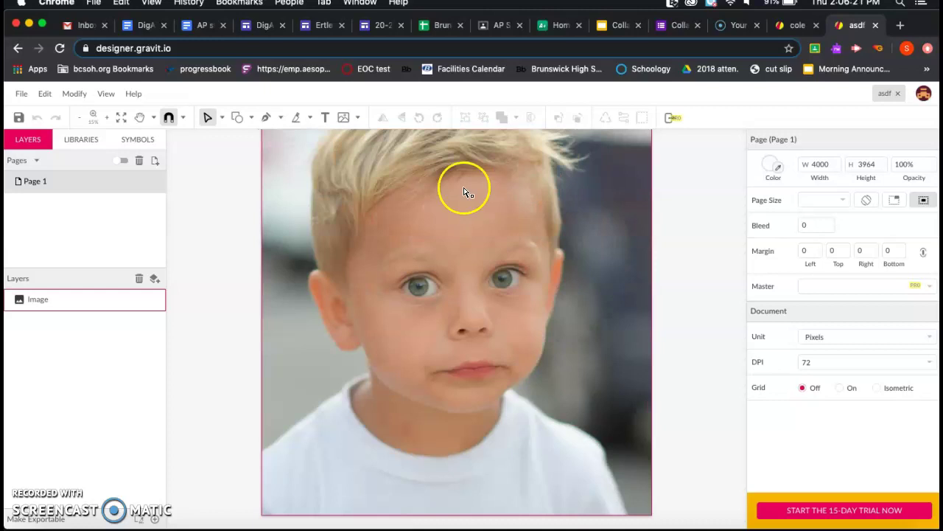
{"action": "left_click", "coordinate": [235, 242]}
{"action": "scroll", "coordinate": [202, 248], "scroll_direction": "right", "scroll_amount": 3}
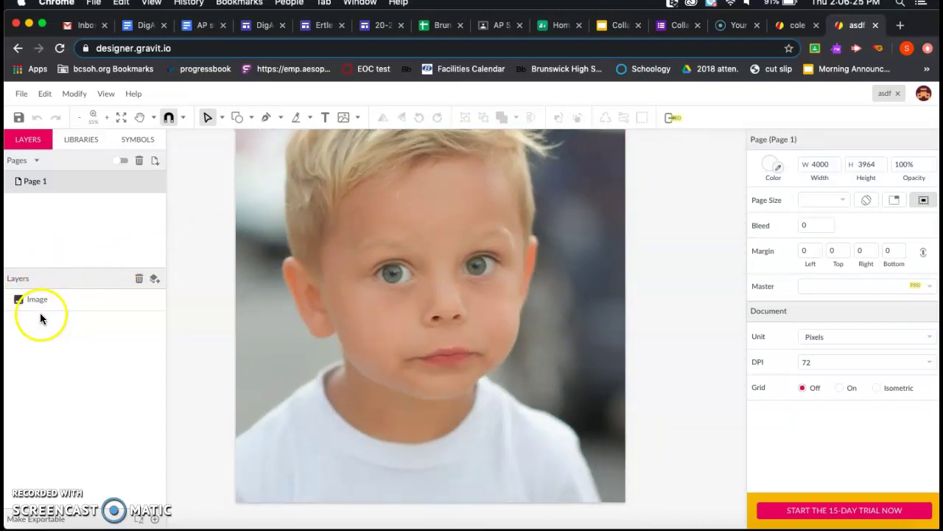
{"action": "left_click", "coordinate": [82, 300]}
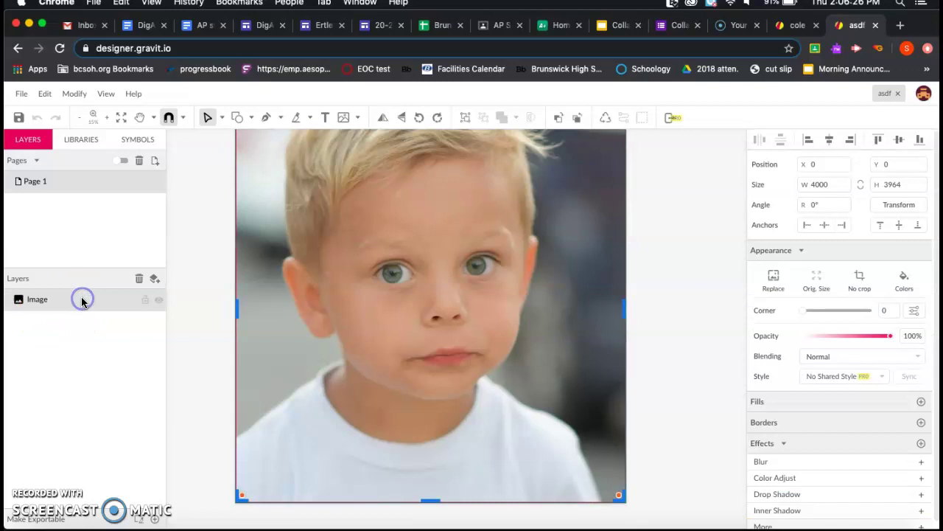
{"action": "left_click", "coordinate": [146, 300]}
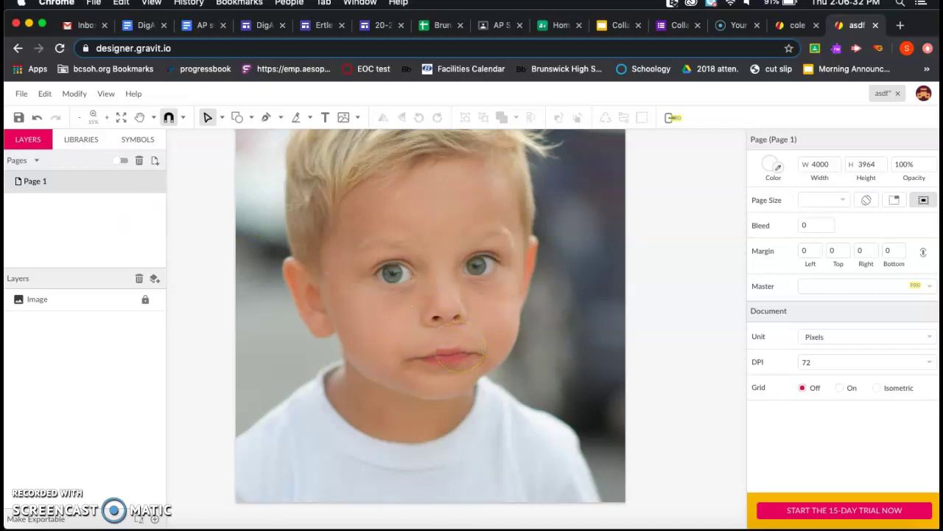
{"action": "left_click", "coordinate": [119, 307]}
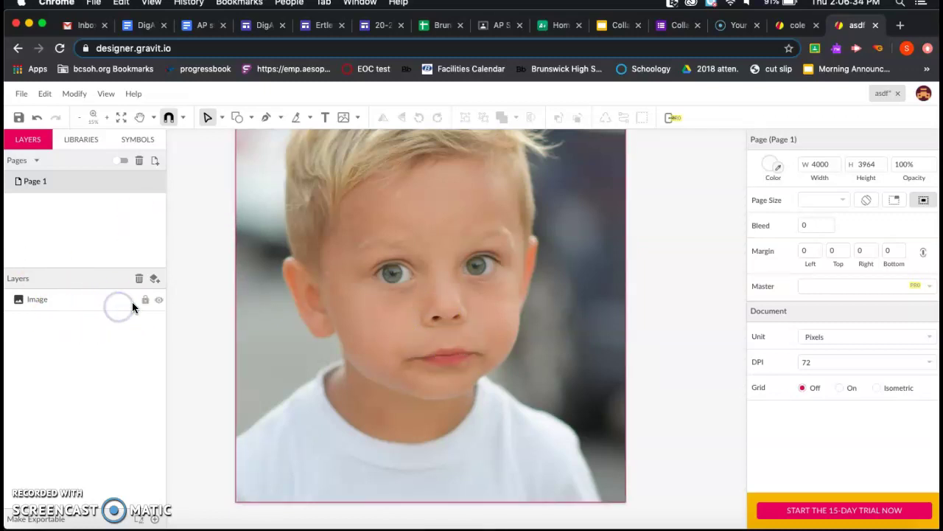
{"action": "scroll", "coordinate": [297, 362], "scroll_direction": "up", "scroll_amount": 3}
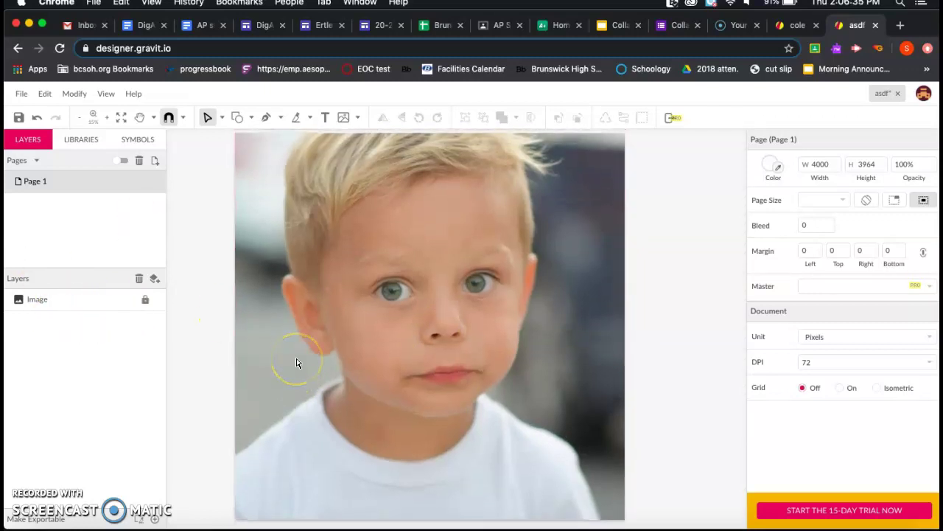
Step: With the Pen tool, start a path at the left jaw and curve it along the jawline
{"action": "left_click", "coordinate": [264, 120]}
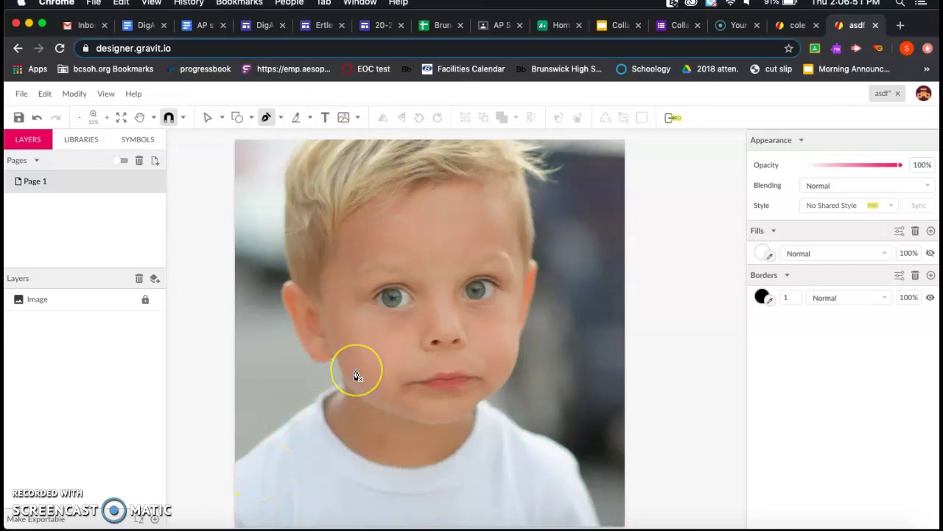
{"action": "left_click", "coordinate": [345, 391]}
{"action": "left_click", "coordinate": [345, 391]}
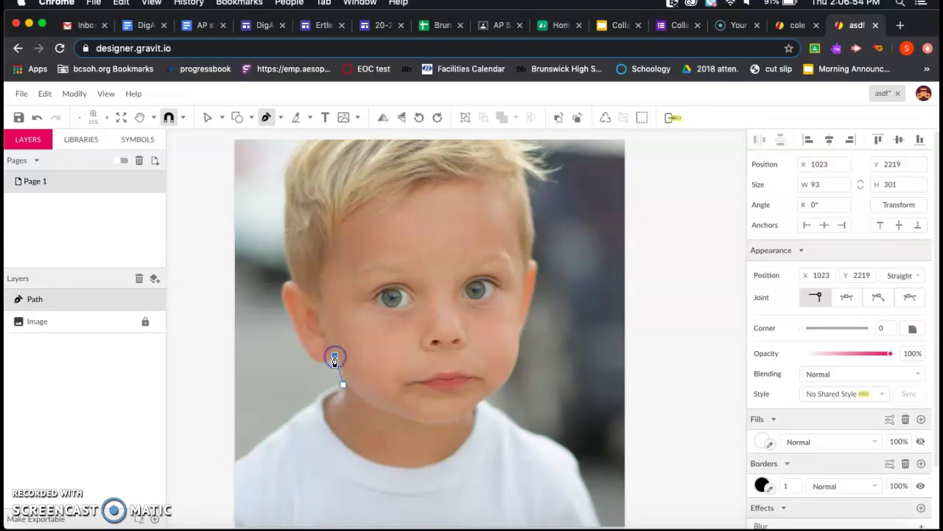
{"action": "scroll", "coordinate": [334, 358], "scroll_direction": "up", "scroll_amount": 5}
{"action": "left_click_drag", "start_coordinate": [334, 358], "coordinate": [339, 382]}
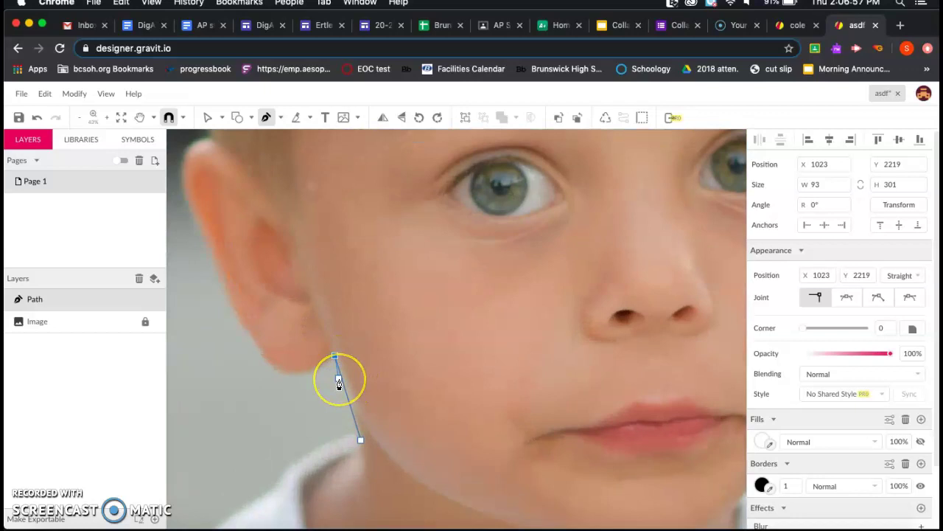
{"action": "scroll", "coordinate": [339, 382], "scroll_direction": "down", "scroll_amount": 3}
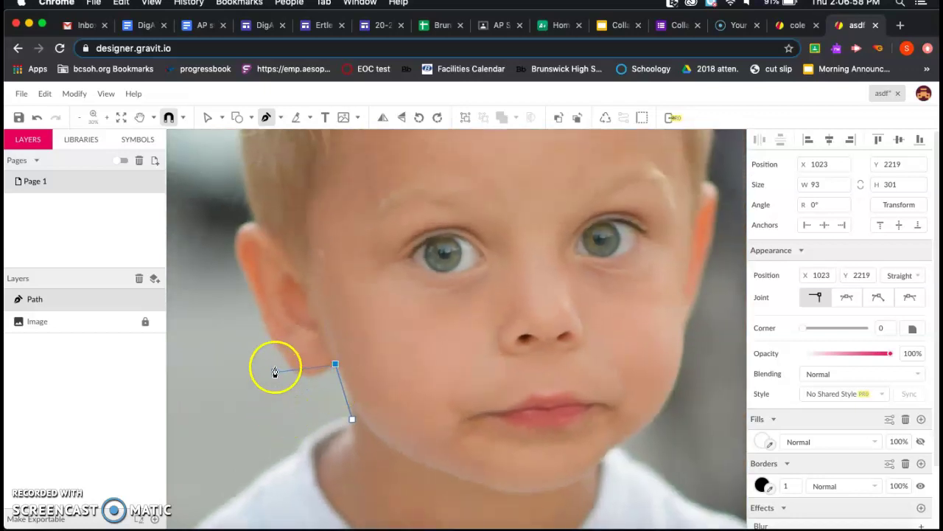
{"action": "left_click", "coordinate": [275, 346]}
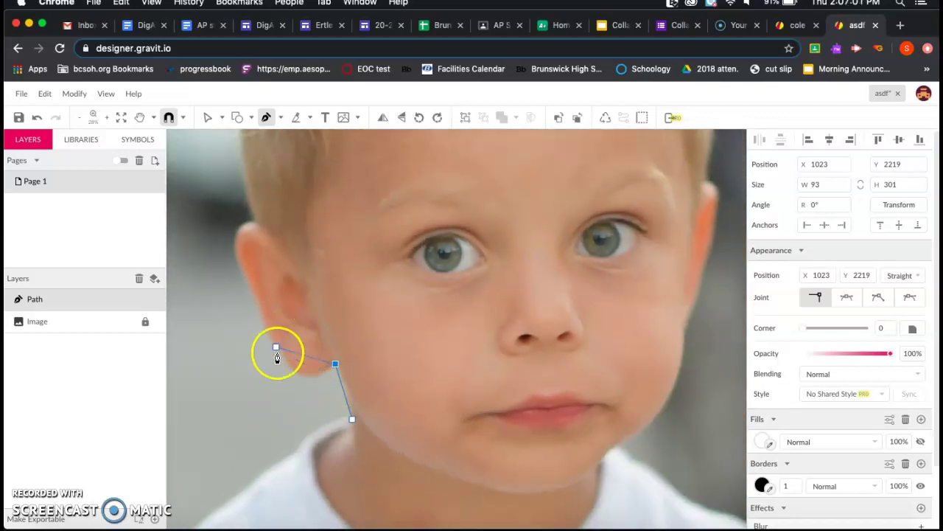
{"action": "left_click_drag", "start_coordinate": [276, 358], "coordinate": [370, 404]}
{"action": "scroll", "coordinate": [326, 389], "scroll_direction": "left", "scroll_amount": 2}
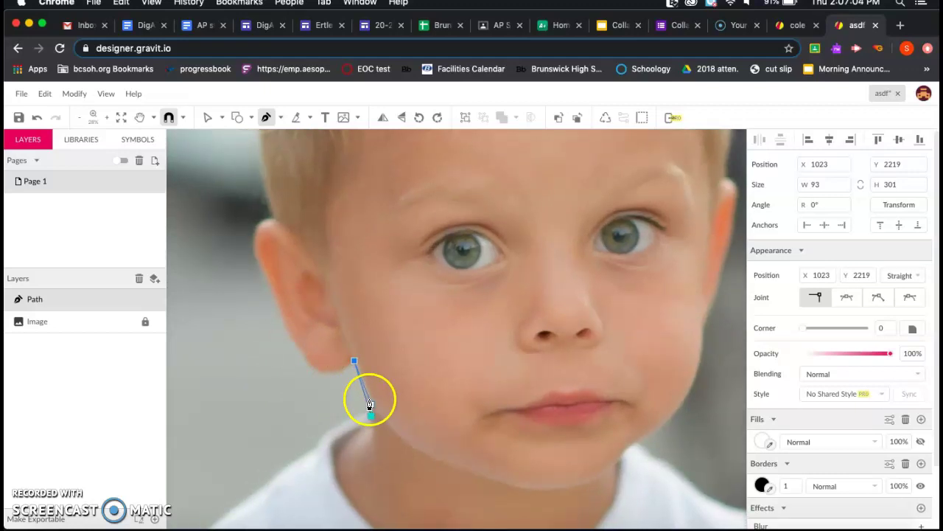
Step: Continue the path around the bottom and top of the ear toward the hairline
{"action": "left_click", "coordinate": [353, 364]}
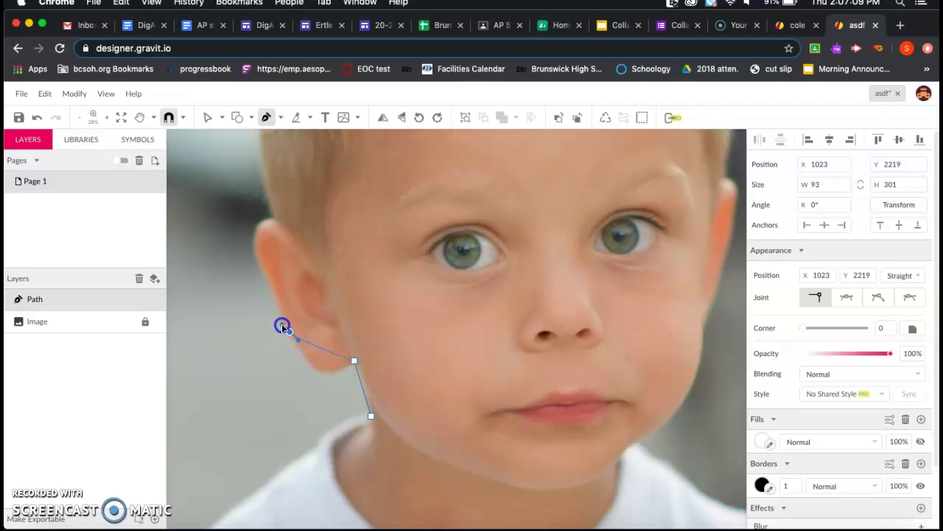
{"action": "left_click_drag", "start_coordinate": [275, 311], "coordinate": [265, 266]}
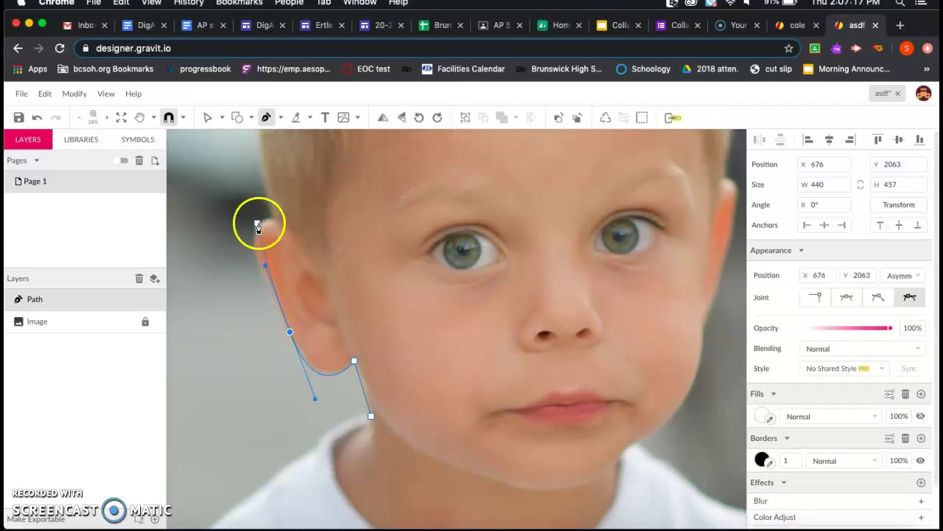
{"action": "left_click", "coordinate": [290, 333]}
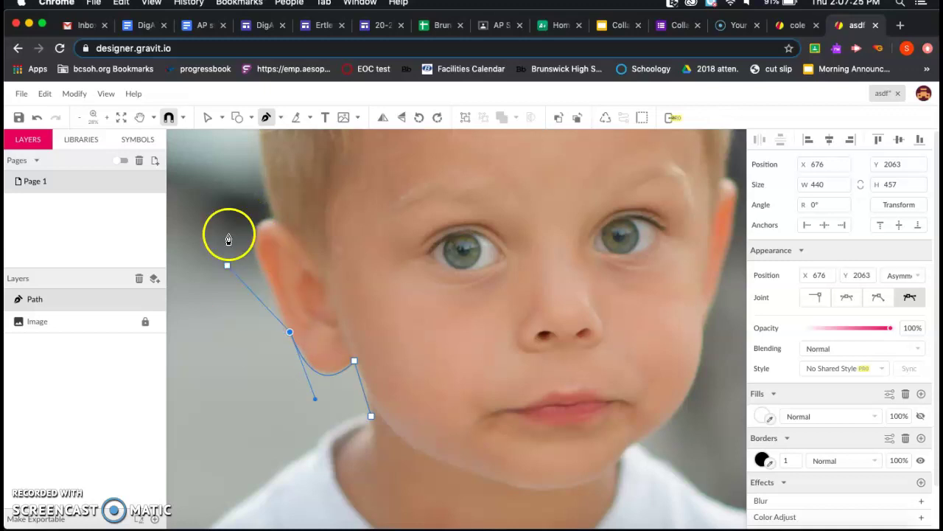
{"action": "left_click_drag", "start_coordinate": [273, 222], "coordinate": [323, 217]}
{"action": "scroll", "coordinate": [323, 216], "scroll_direction": "up", "scroll_amount": 5}
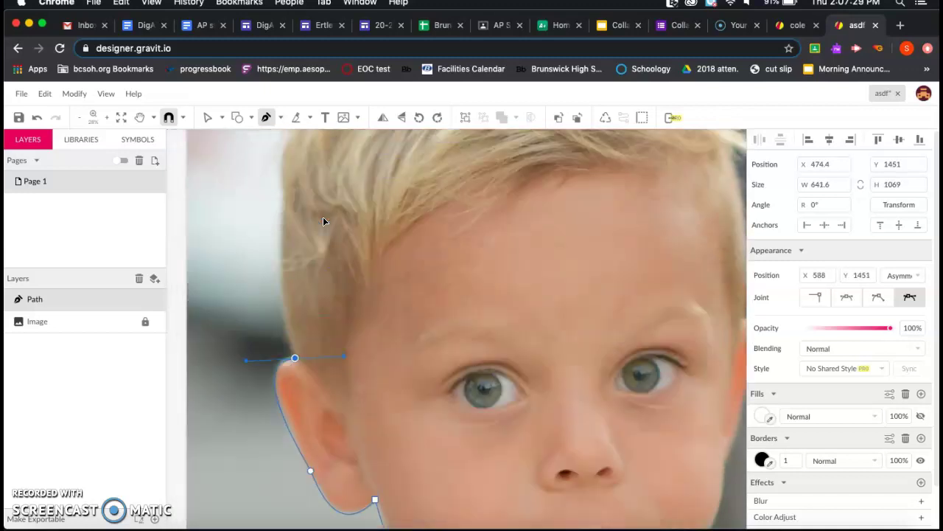
{"action": "left_click", "coordinate": [296, 358]}
{"action": "scroll", "coordinate": [294, 361], "scroll_direction": "down", "scroll_amount": 4}
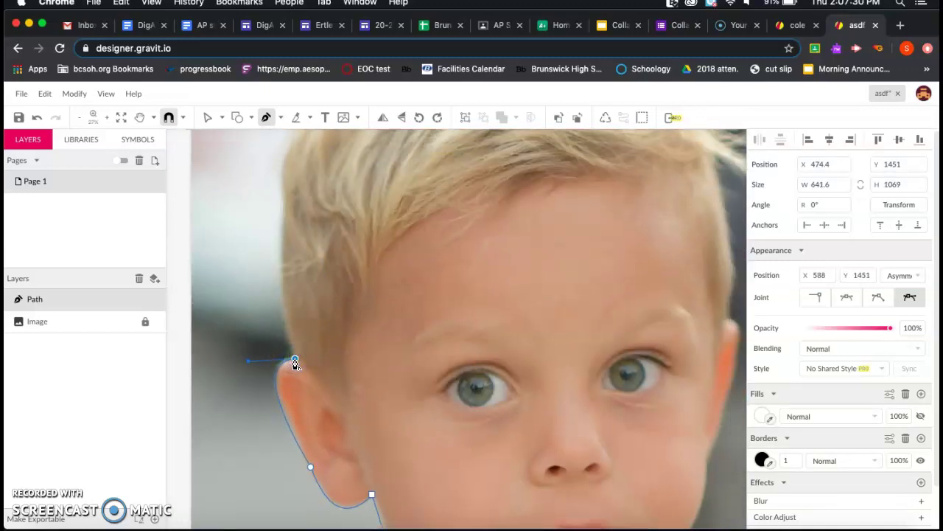
{"action": "scroll", "coordinate": [295, 362], "scroll_direction": "up", "scroll_amount": 1}
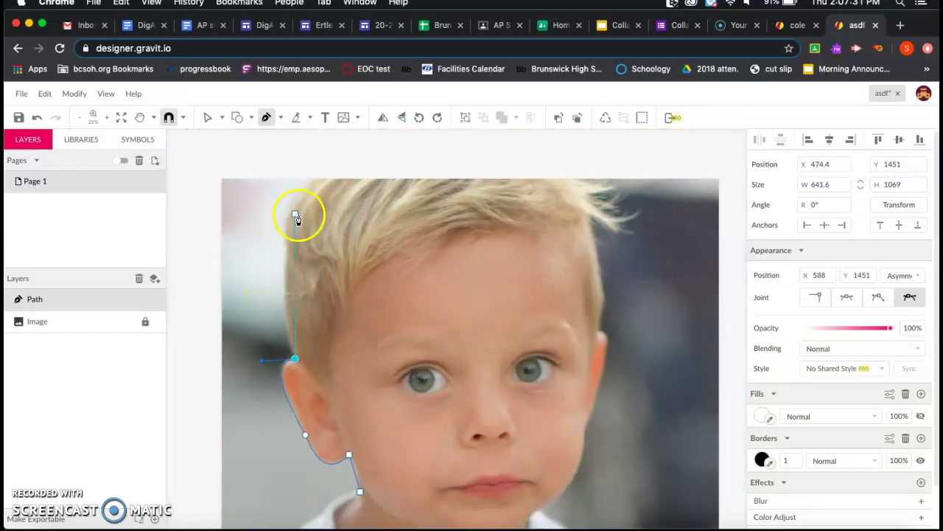
Step: Extend the outline over the top of the hair along the photo's top edge to the right temple
{"action": "left_click", "coordinate": [315, 181]}
{"action": "left_click_drag", "start_coordinate": [315, 181], "coordinate": [362, 151]}
{"action": "left_click", "coordinate": [313, 181]}
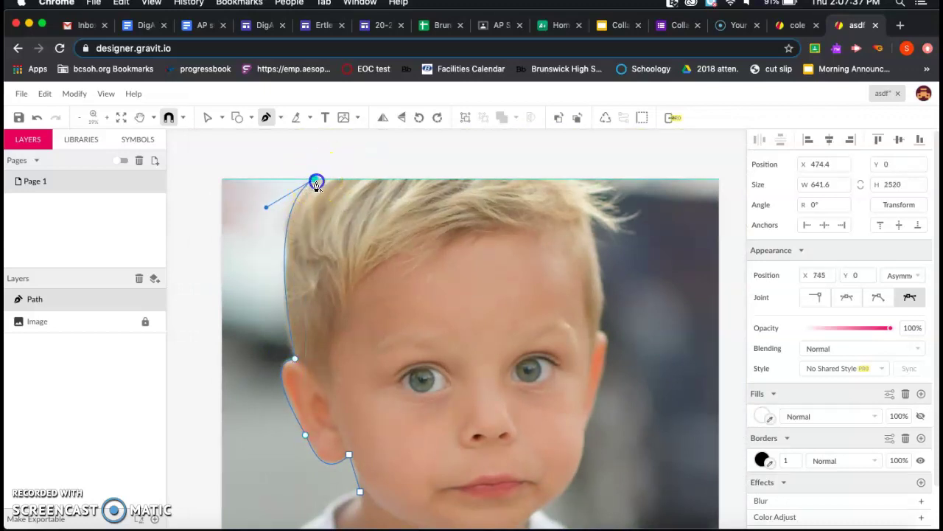
{"action": "left_click", "coordinate": [464, 177]}
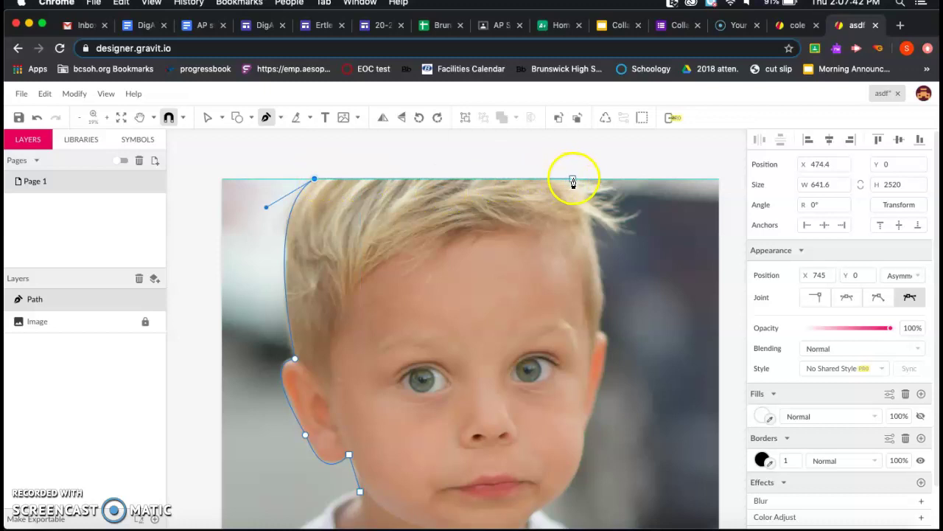
{"action": "left_click", "coordinate": [573, 180]}
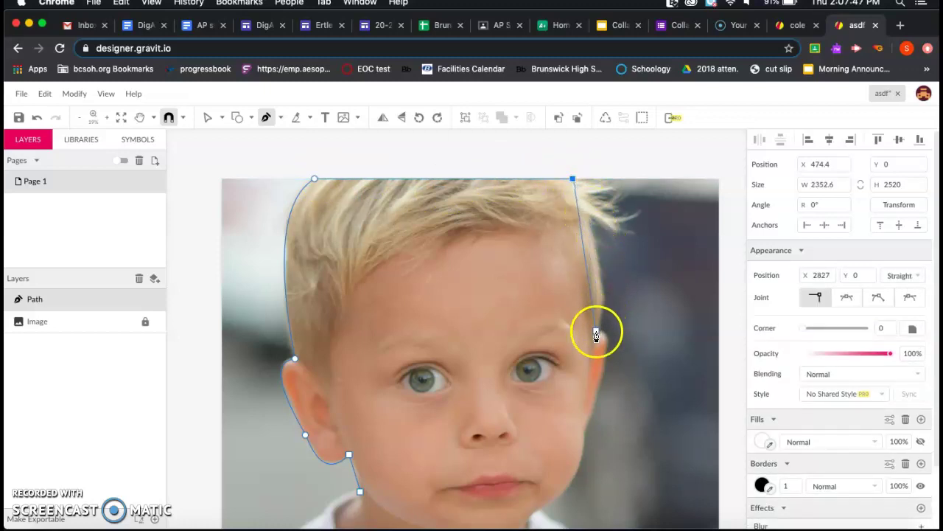
{"action": "left_click_drag", "start_coordinate": [597, 331], "coordinate": [581, 372]}
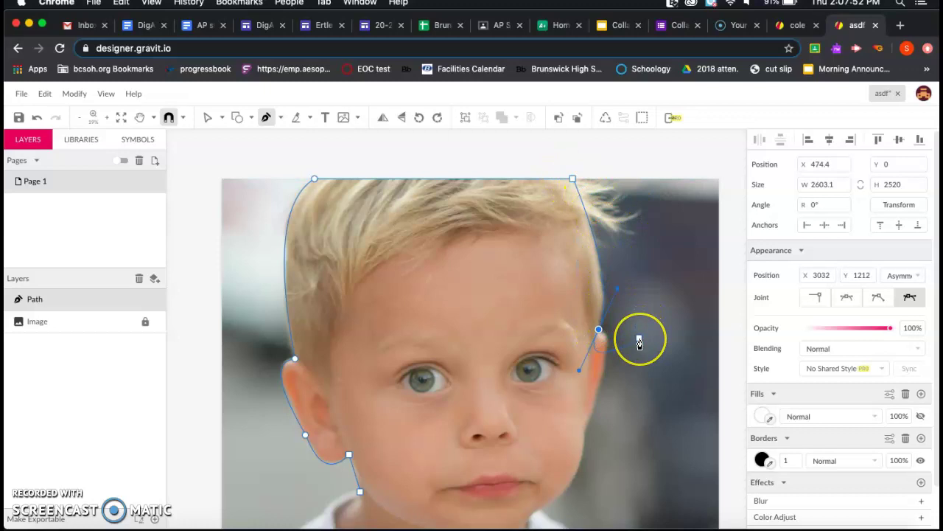
{"action": "scroll", "coordinate": [639, 343], "scroll_direction": "down", "scroll_amount": 5}
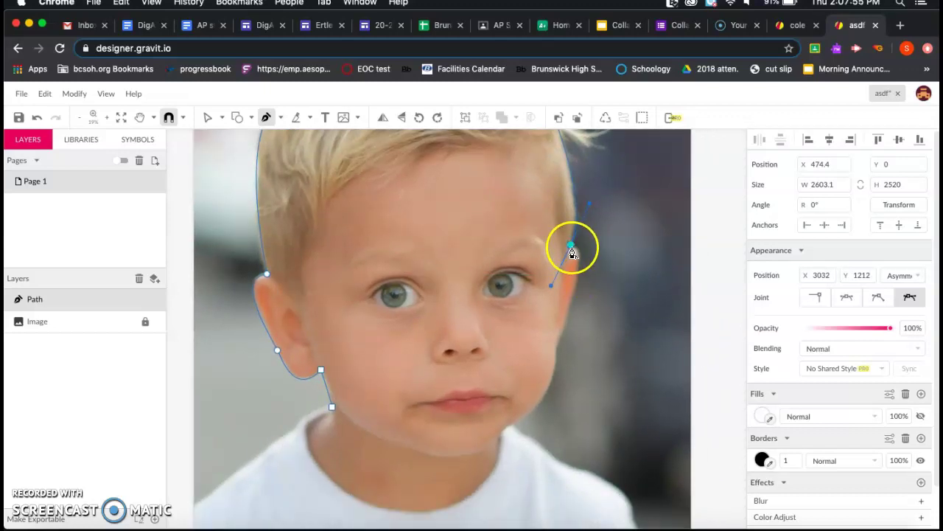
{"action": "left_click", "coordinate": [572, 248]}
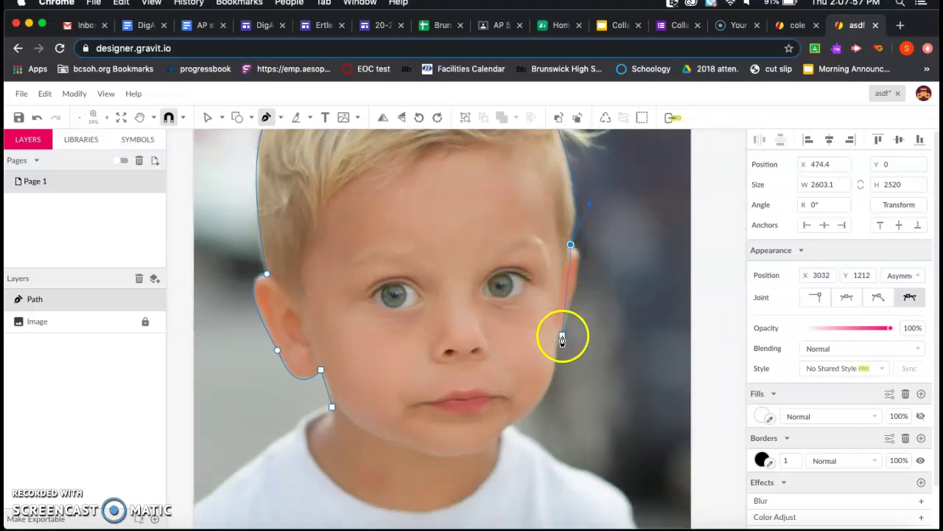
Step: Trace down the right cheek to the chin, across the collar, and back toward the ear
{"action": "left_click_drag", "start_coordinate": [558, 337], "coordinate": [548, 366]}
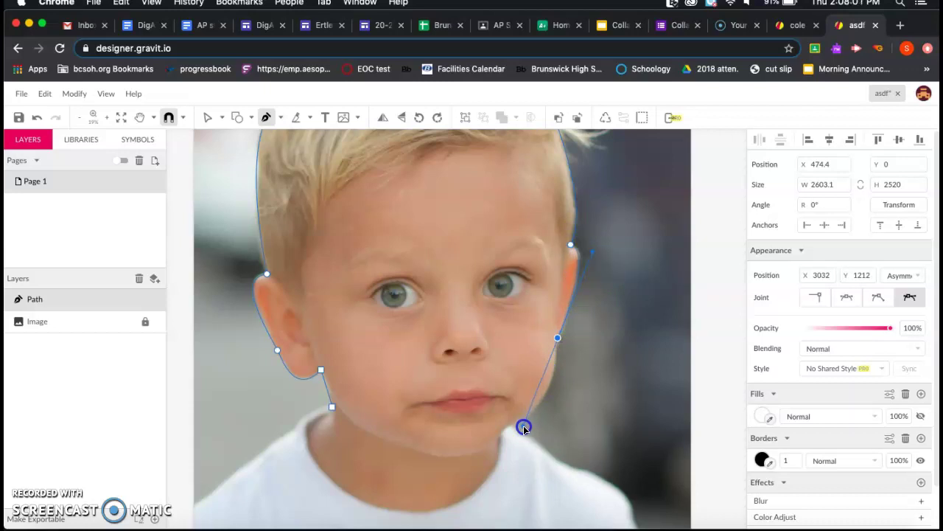
{"action": "left_click", "coordinate": [558, 340]}
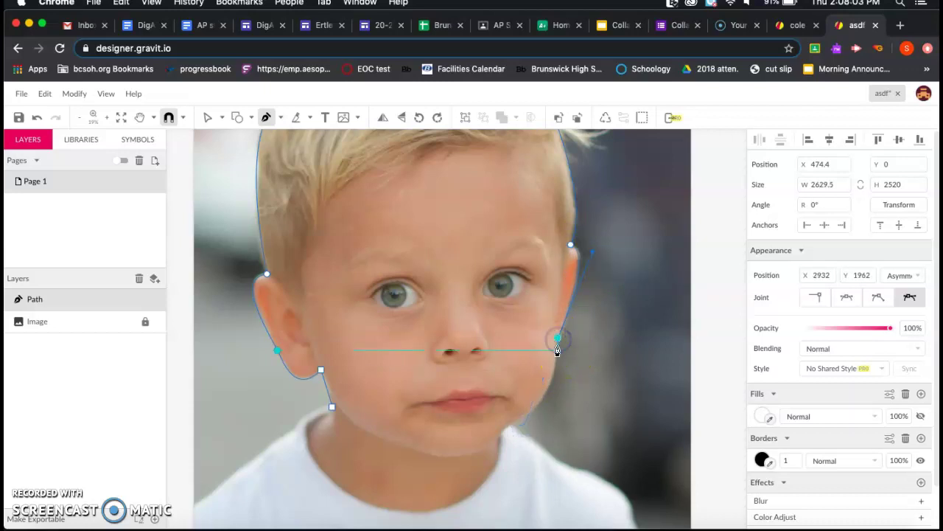
{"action": "left_click_drag", "start_coordinate": [558, 341], "coordinate": [459, 476]}
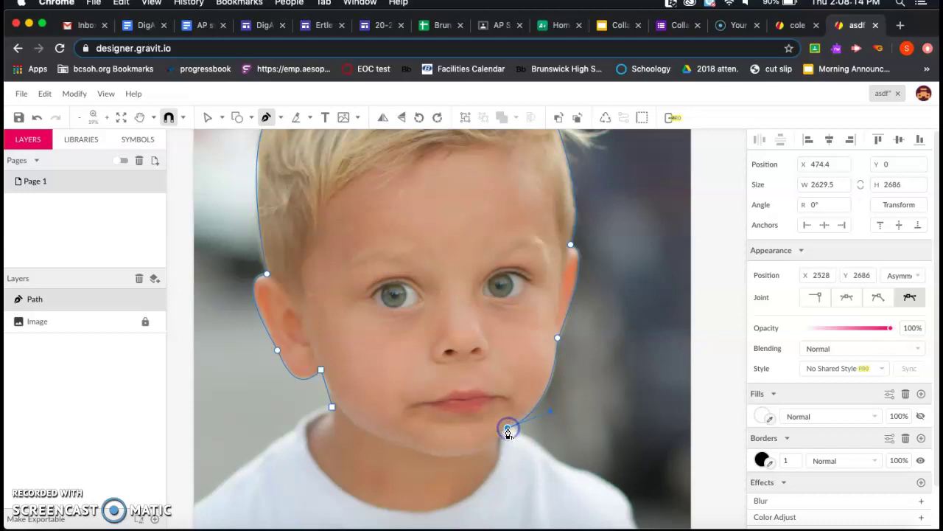
{"action": "scroll", "coordinate": [507, 431], "scroll_direction": "down", "scroll_amount": 5}
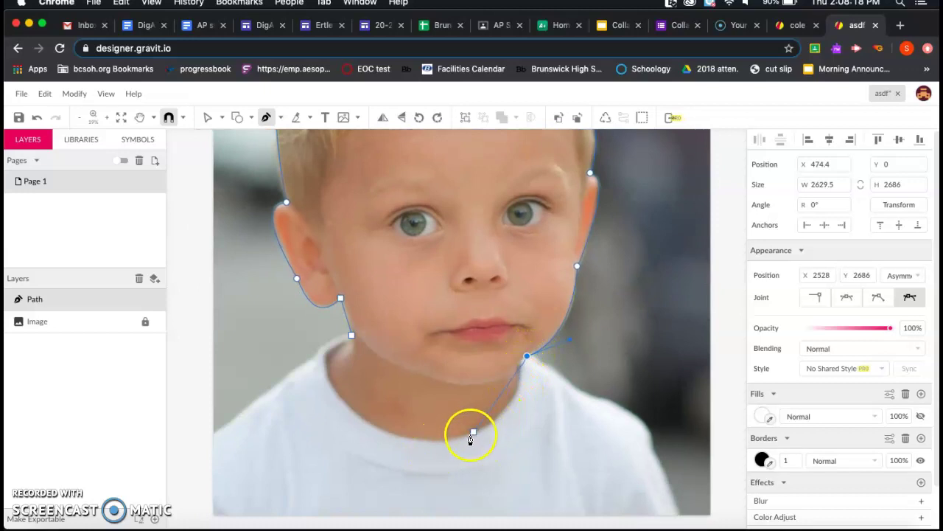
{"action": "left_click_drag", "start_coordinate": [452, 438], "coordinate": [398, 445]}
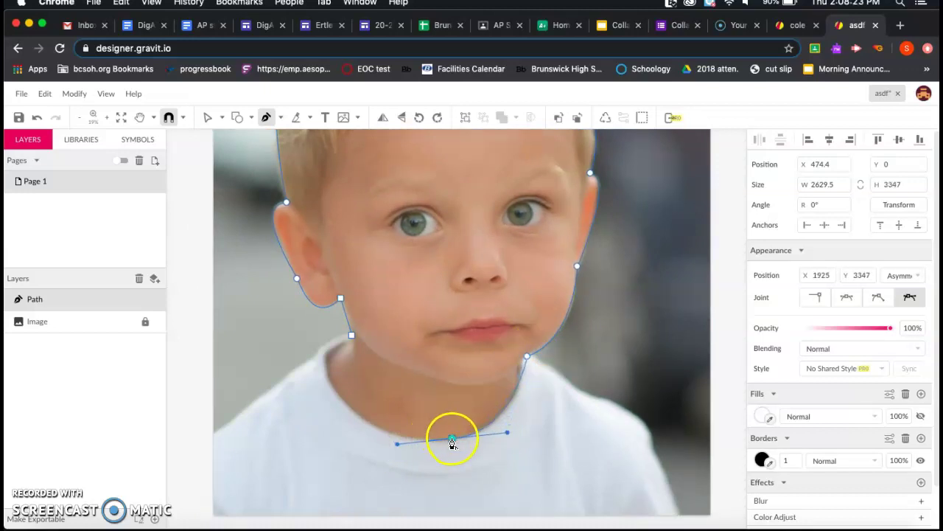
{"action": "left_click", "coordinate": [331, 359]}
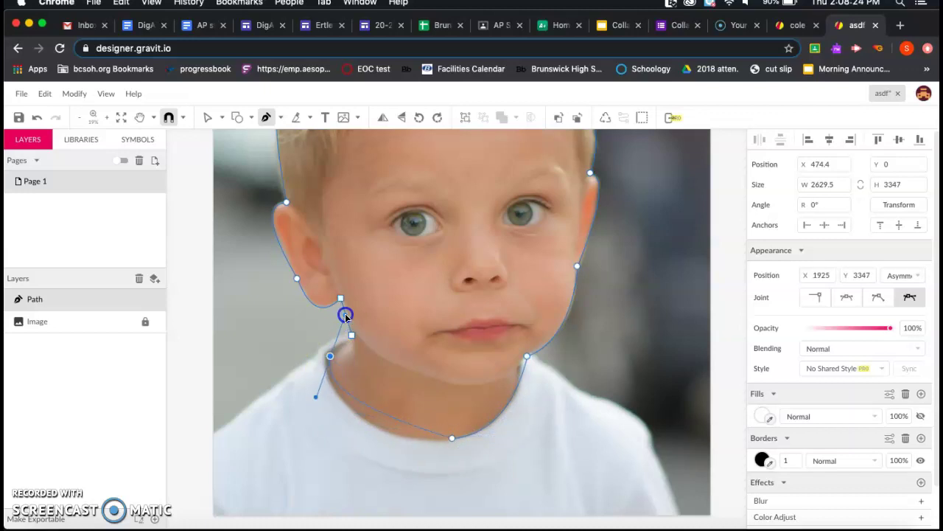
{"action": "left_click_drag", "start_coordinate": [346, 315], "coordinate": [329, 274]}
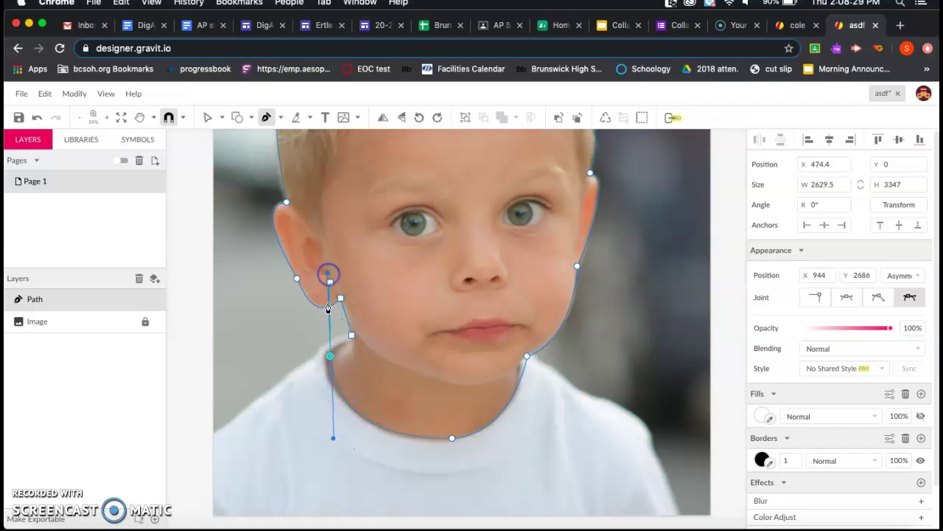
Step: Make the left-collar anchor a corner and close the face path at its neck start point
{"action": "left_click", "coordinate": [331, 357]}
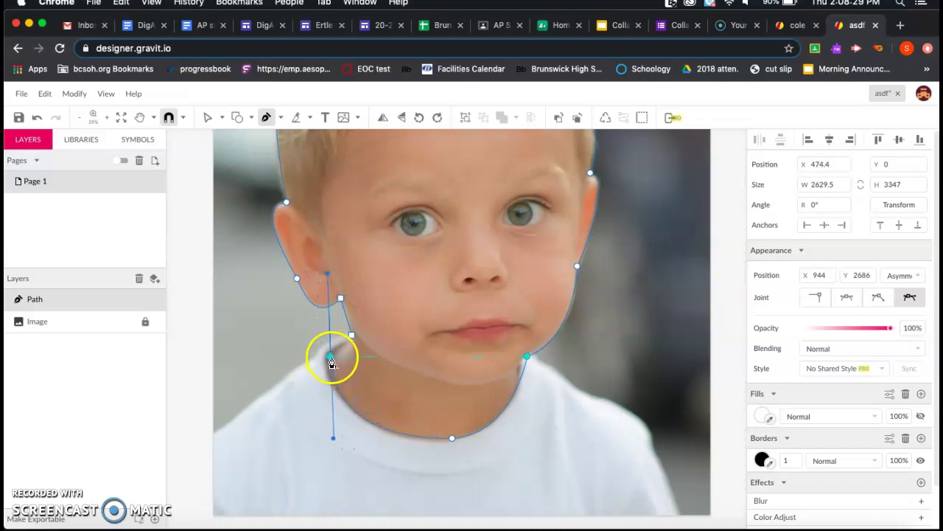
{"action": "left_click", "coordinate": [367, 326]}
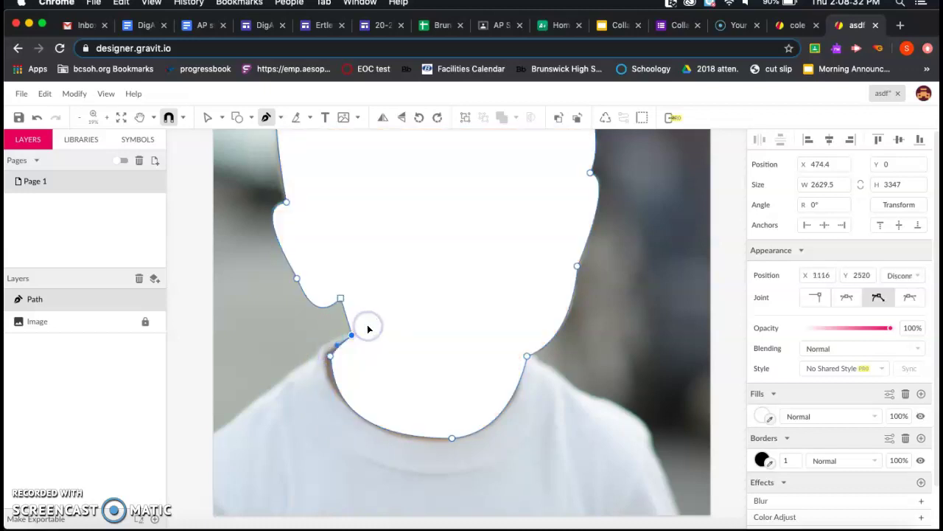
{"action": "scroll", "coordinate": [368, 328], "scroll_direction": "up", "scroll_amount": 5}
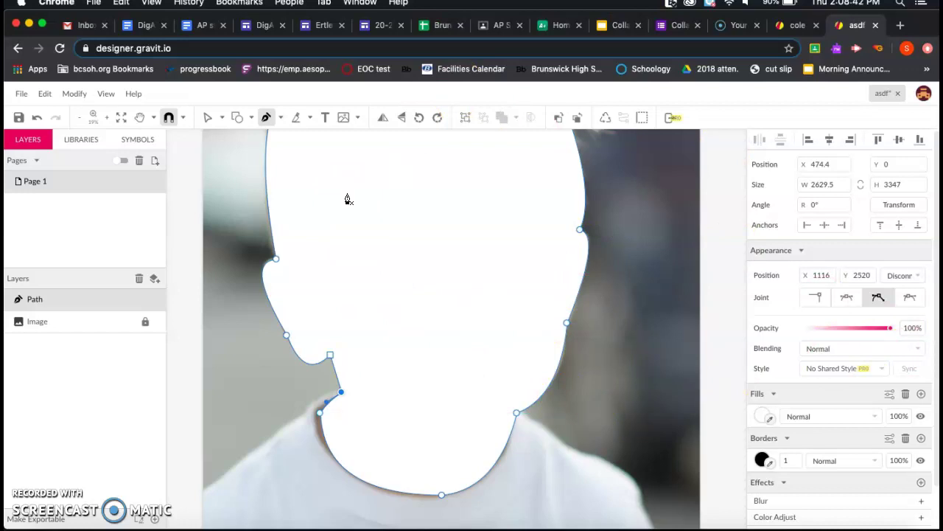
Step: Fill the face shape with a peach skin tone sampled from the cheek, leaving the fill hidden
{"action": "left_click", "coordinate": [921, 417]}
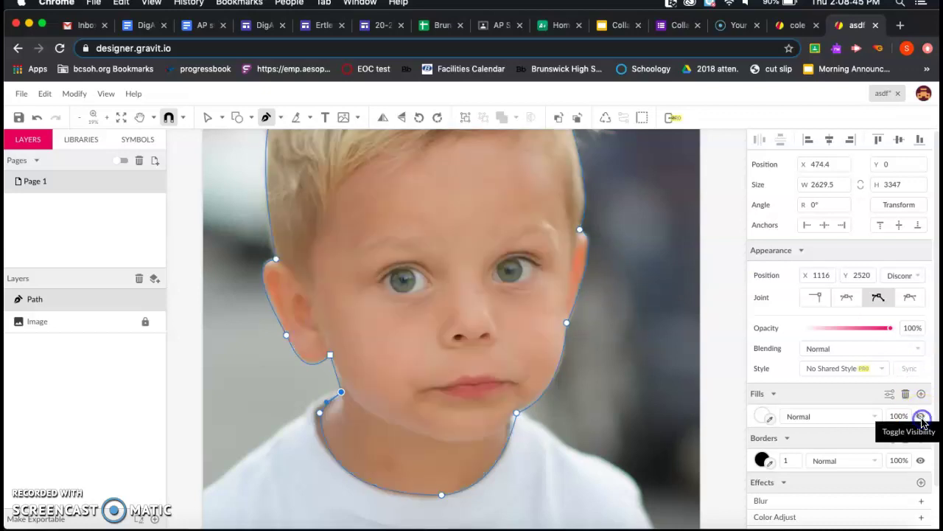
{"action": "left_click", "coordinate": [773, 420]}
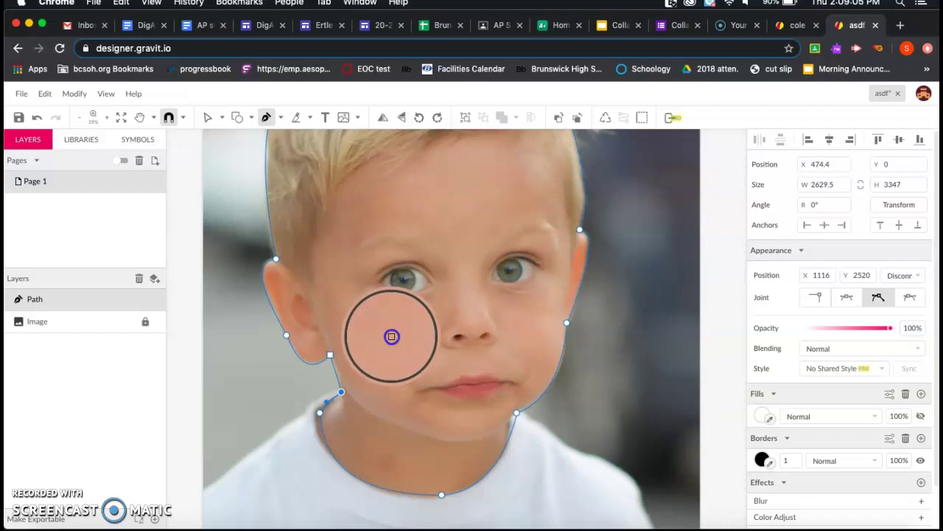
{"action": "left_click", "coordinate": [391, 336]}
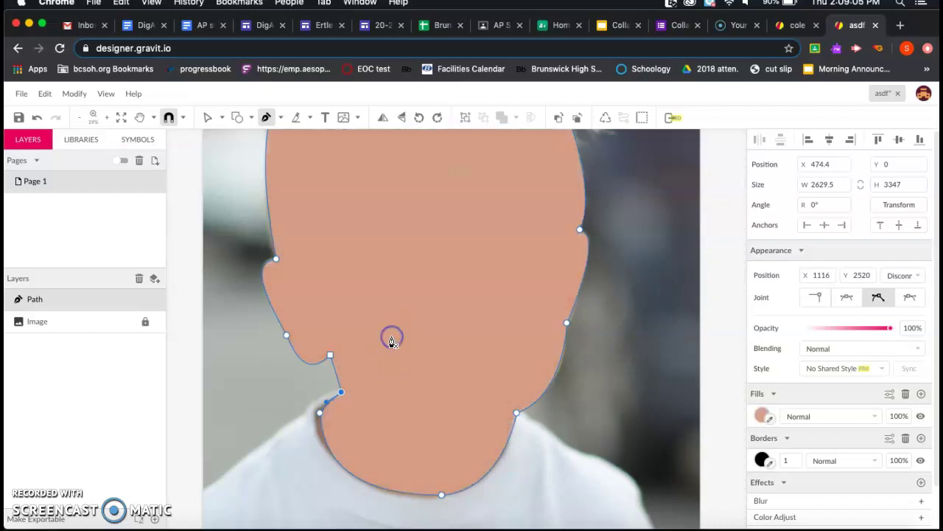
{"action": "left_click", "coordinate": [921, 417]}
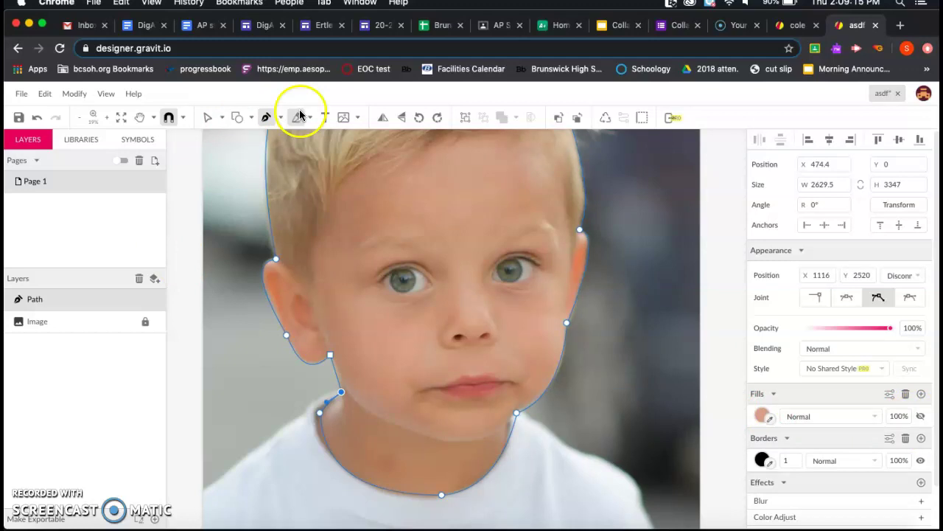
{"action": "left_click", "coordinate": [921, 417]}
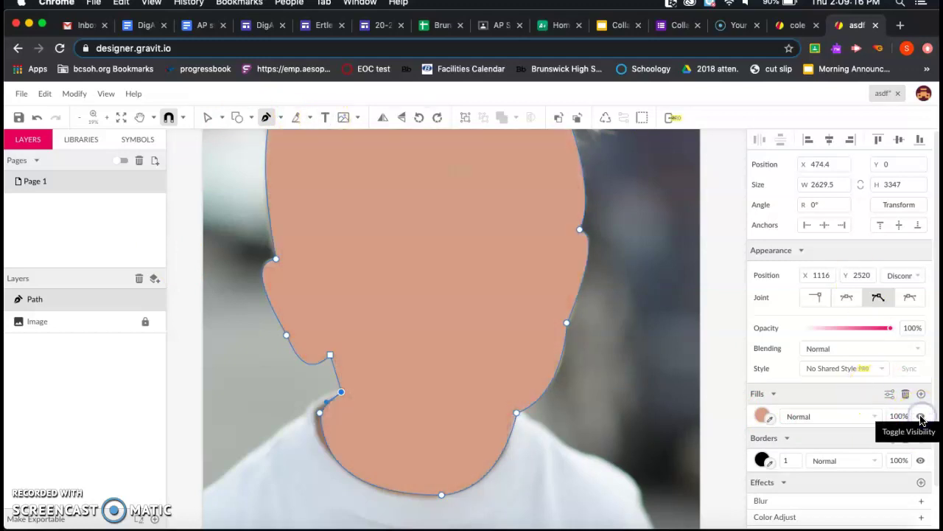
{"action": "left_click", "coordinate": [921, 417]}
{"action": "left_click", "coordinate": [870, 429]}
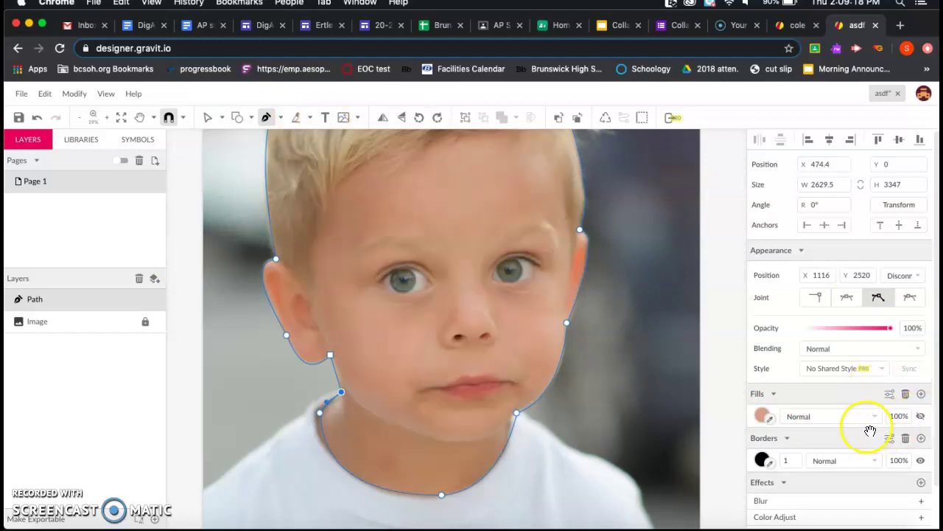
{"action": "scroll", "coordinate": [509, 361], "scroll_direction": "down", "scroll_amount": 5}
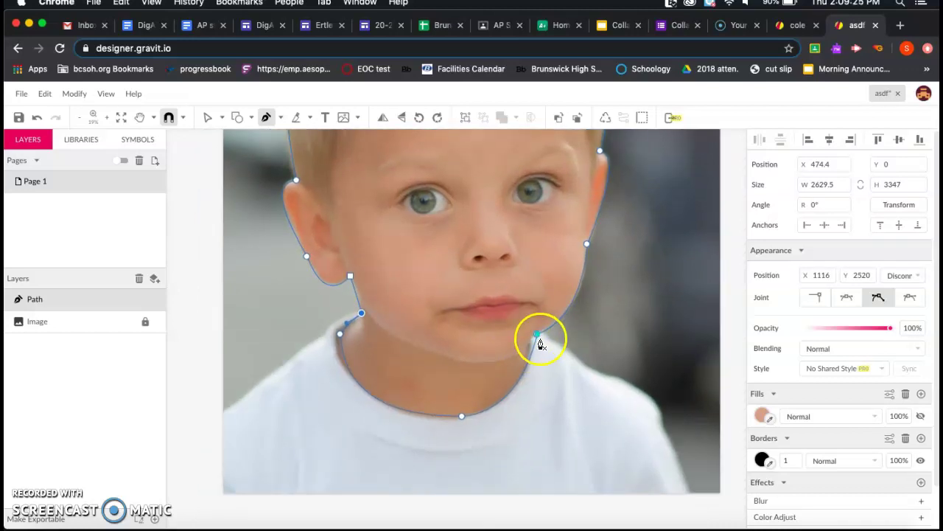
Step: Trace a closed outline along the shoulders, neck base and image's left and bottom edges
{"action": "left_click", "coordinate": [690, 492]}
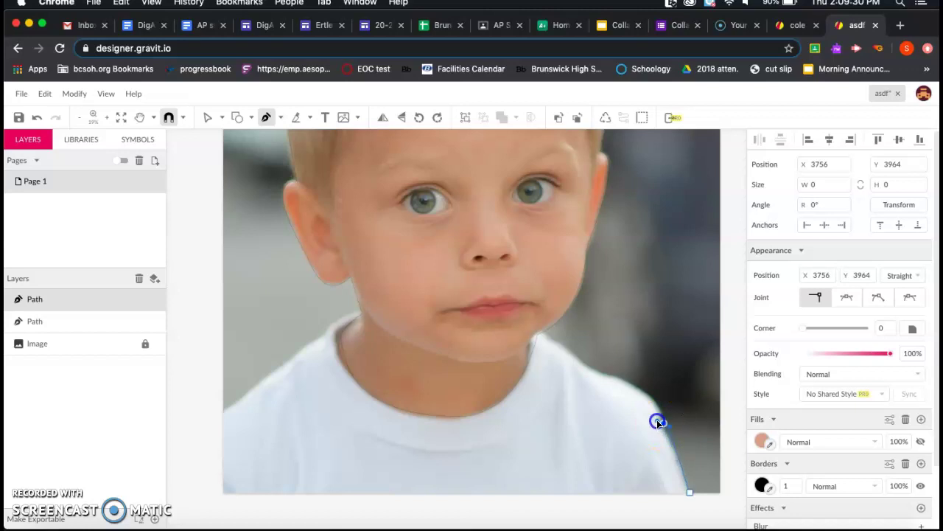
{"action": "left_click_drag", "start_coordinate": [655, 418], "coordinate": [665, 429]}
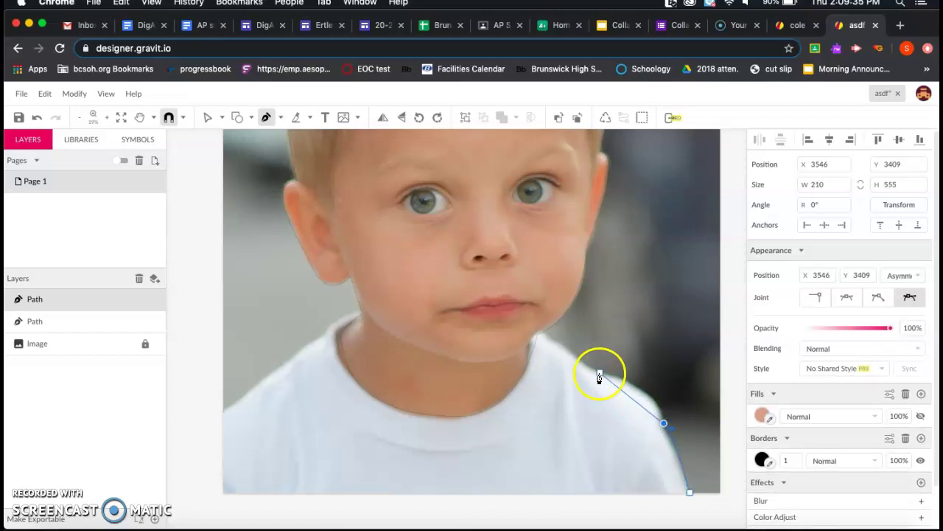
{"action": "left_click_drag", "start_coordinate": [598, 374], "coordinate": [545, 340]}
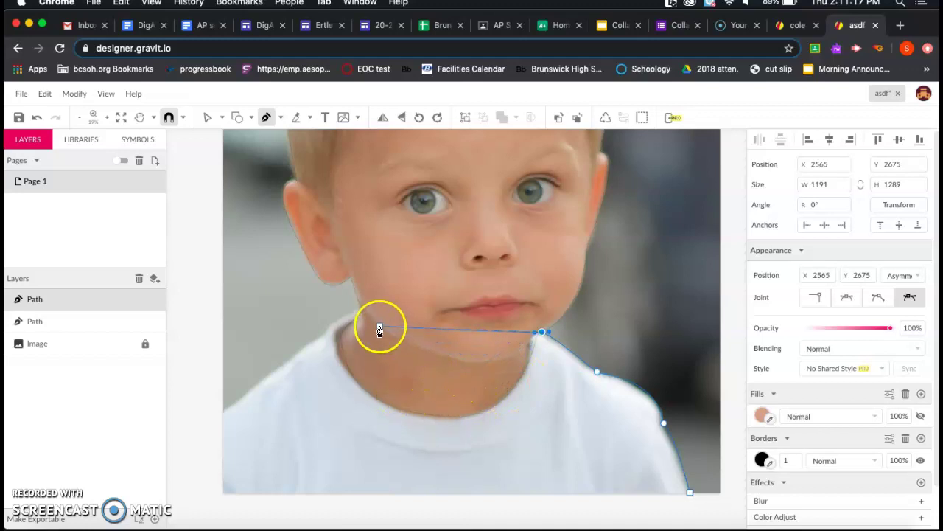
{"action": "left_click", "coordinate": [380, 325]}
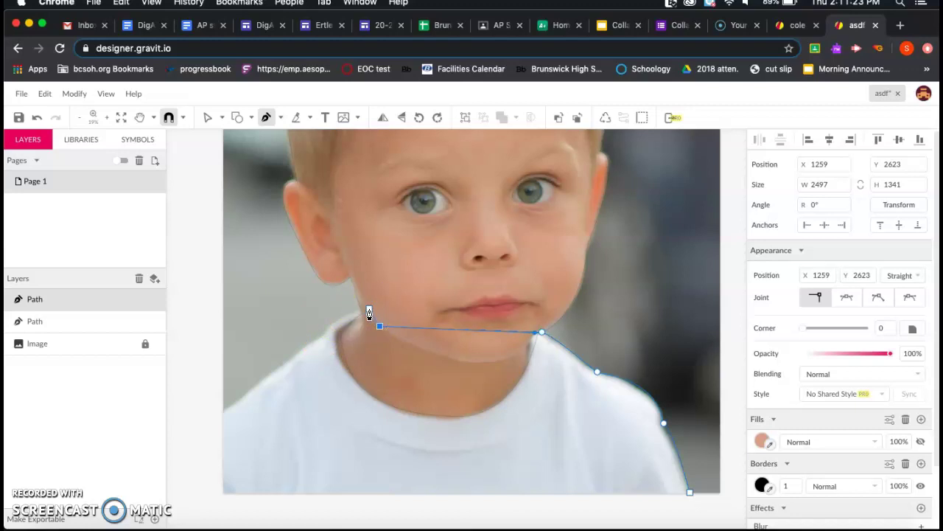
{"action": "left_click_drag", "start_coordinate": [369, 313], "coordinate": [312, 350]}
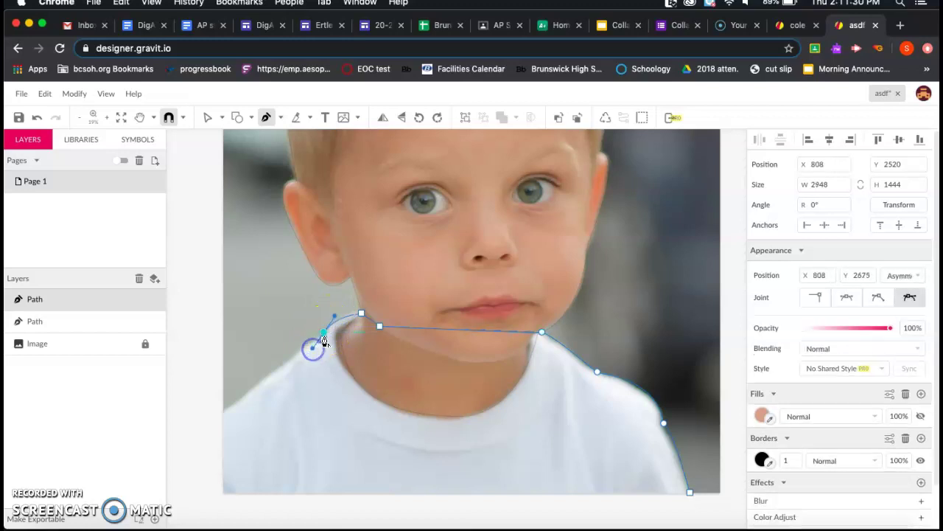
{"action": "left_click", "coordinate": [268, 376]}
{"action": "left_click", "coordinate": [223, 410]}
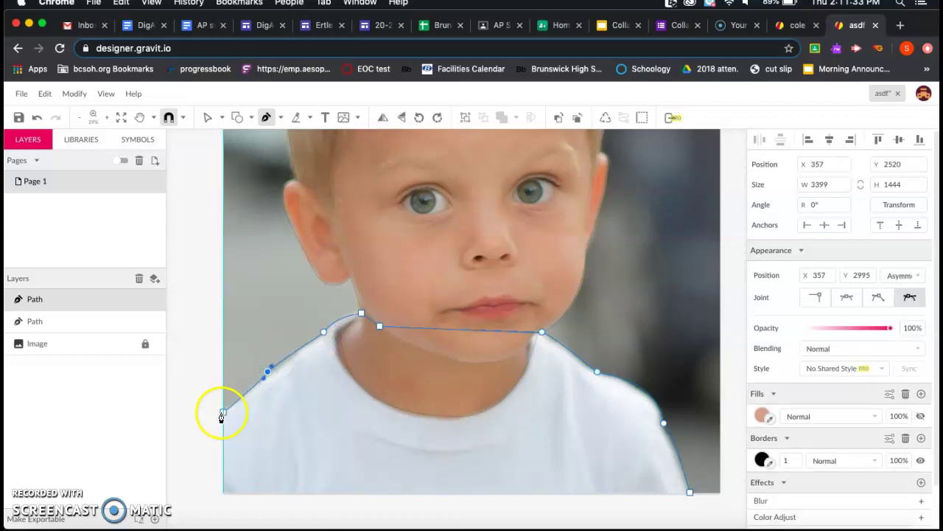
{"action": "left_click", "coordinate": [223, 492]}
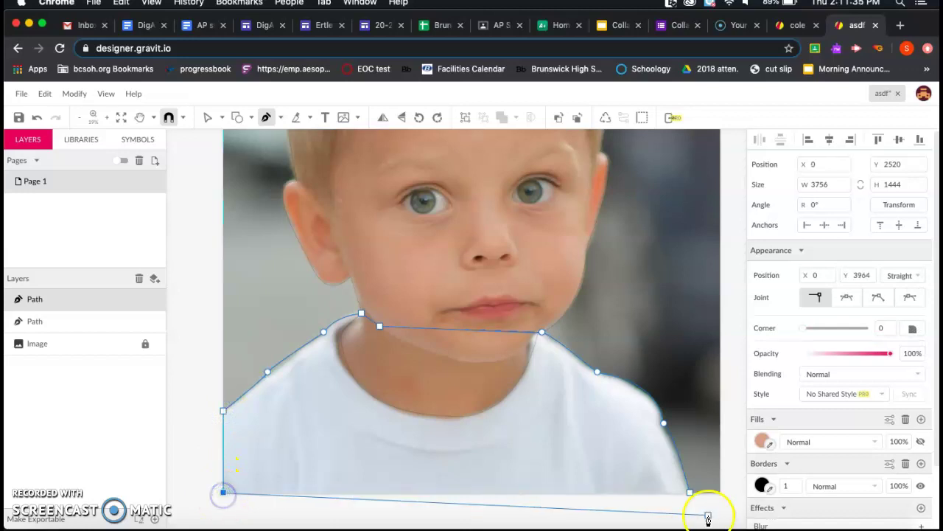
{"action": "left_click", "coordinate": [689, 493]}
{"action": "left_click", "coordinate": [689, 493]}
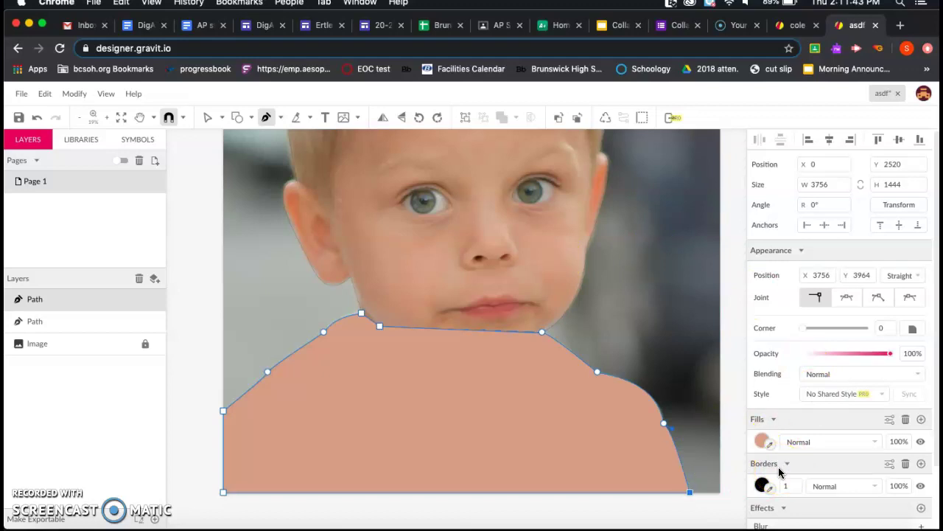
Step: Fill the shirt shape with a pale grey-blue sampled from the shirt, after briefly trying dark red
{"action": "left_click", "coordinate": [920, 442]}
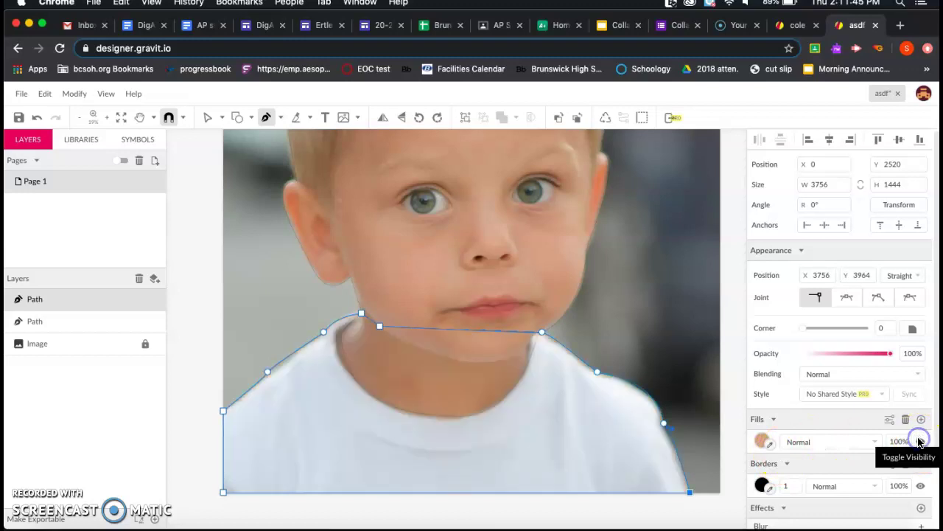
{"action": "left_click", "coordinate": [769, 445]}
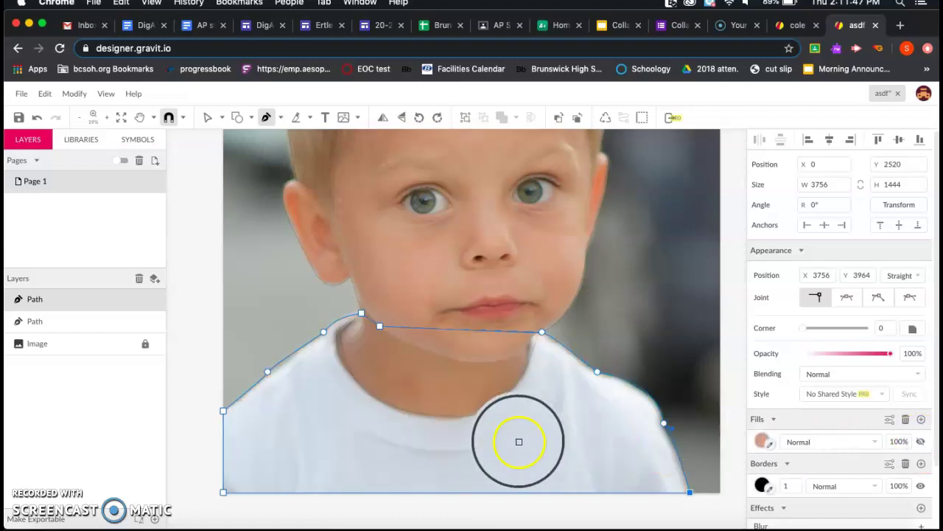
{"action": "left_click", "coordinate": [519, 443]}
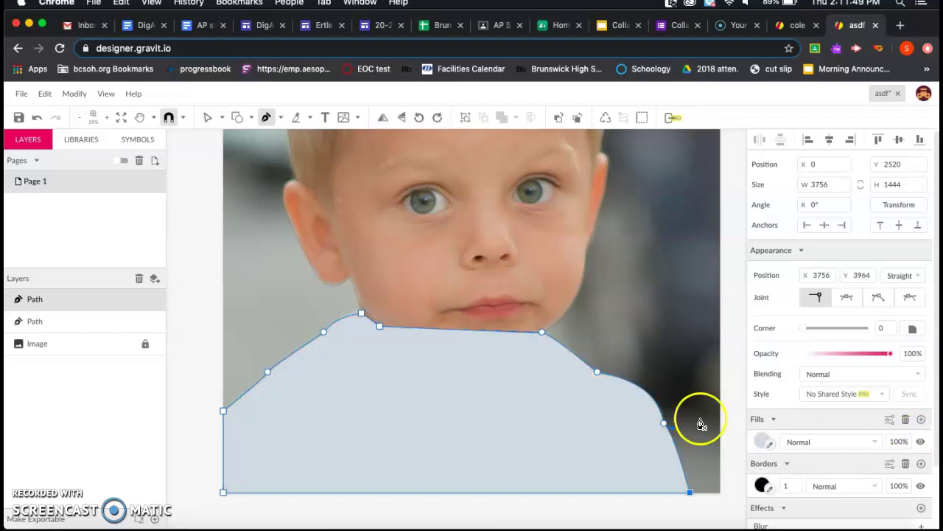
{"action": "left_click", "coordinate": [762, 440]}
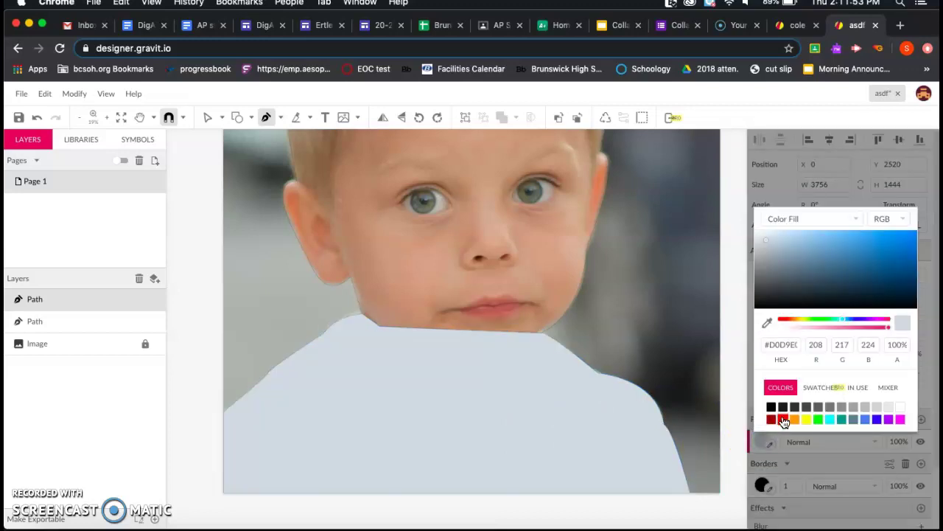
{"action": "left_click", "coordinate": [771, 420]}
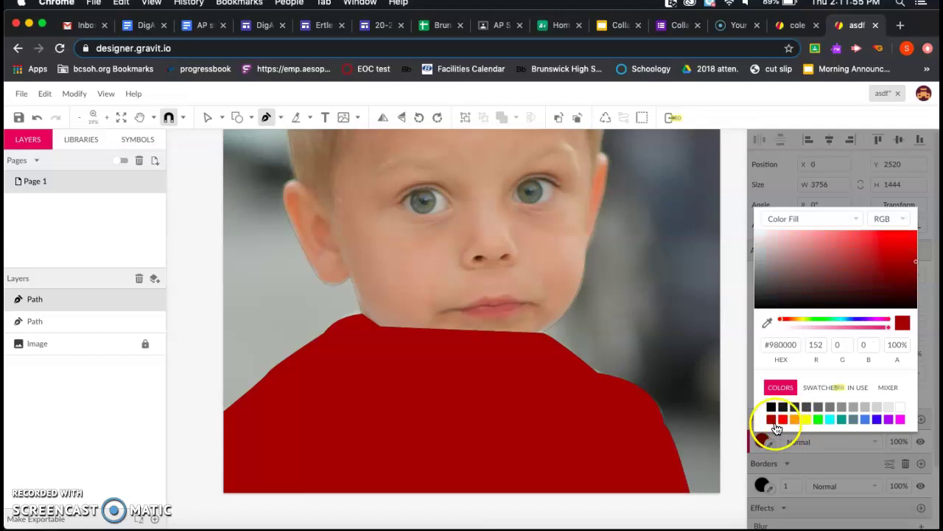
{"action": "left_click", "coordinate": [764, 442]}
{"action": "left_click", "coordinate": [919, 442]}
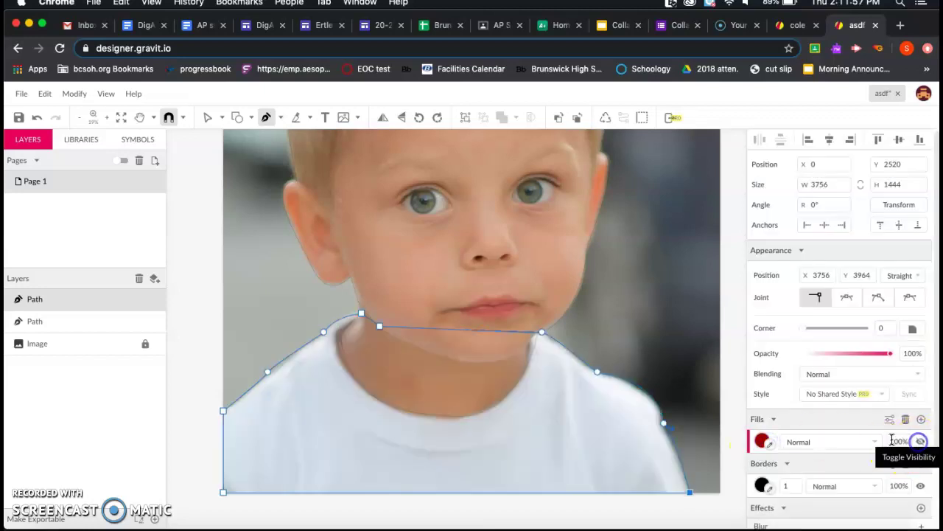
{"action": "left_click", "coordinate": [496, 437]}
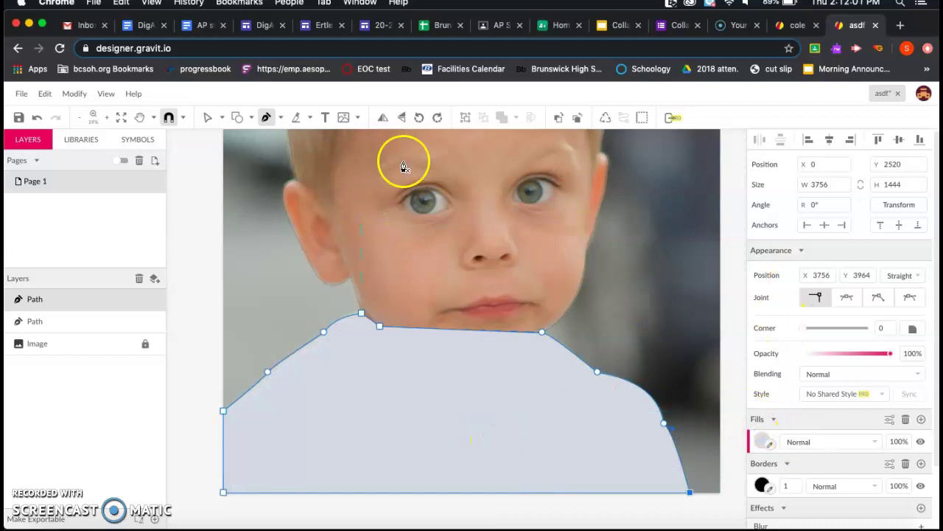
Step: Select the face shape and make its skin-coloured fill visible
{"action": "left_click", "coordinate": [207, 118]}
{"action": "left_click", "coordinate": [347, 231]}
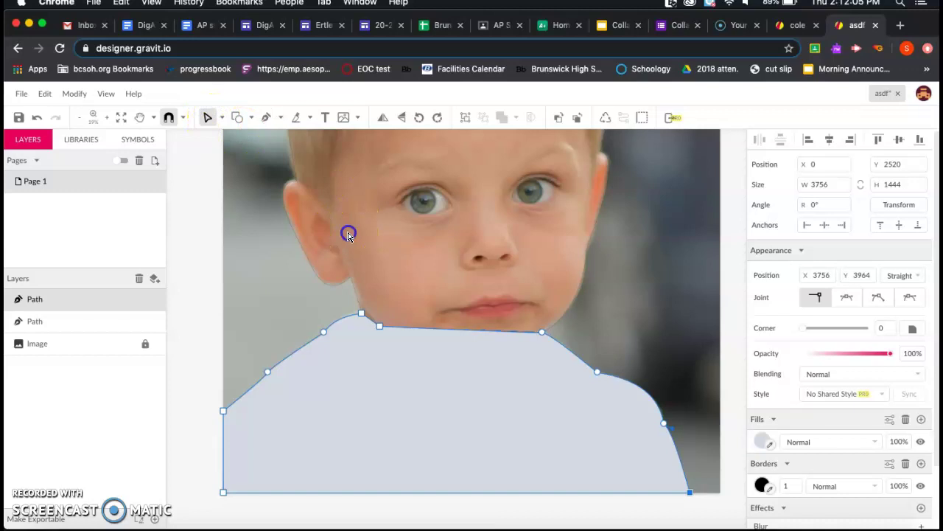
{"action": "left_click", "coordinate": [306, 263]}
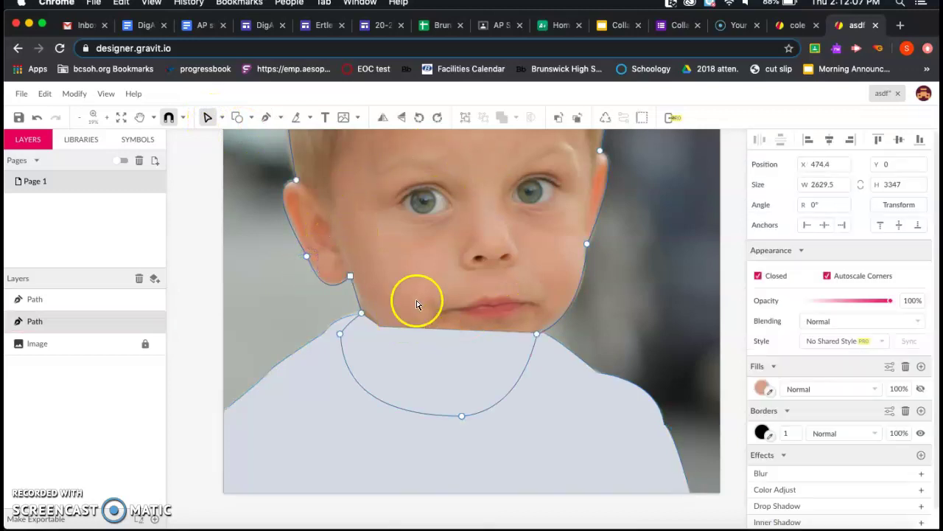
{"action": "left_click", "coordinate": [920, 389]}
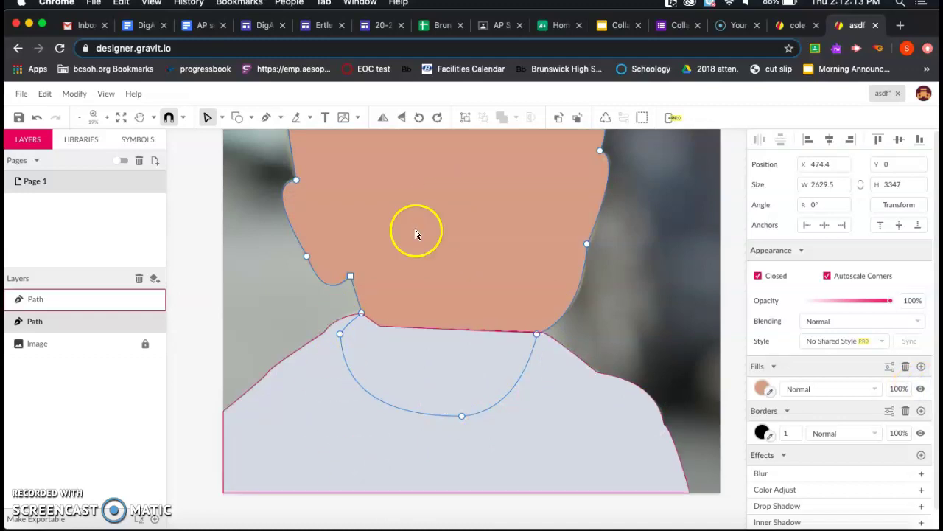
Step: Bring the face shape to the front, above the shirt shape
{"action": "right_click", "coordinate": [416, 254]}
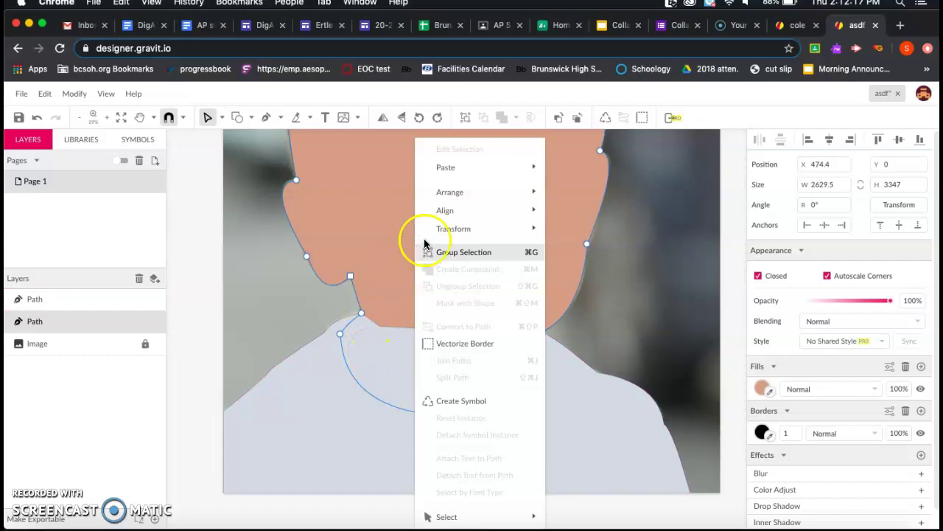
{"action": "mouse_move", "coordinate": [448, 197]}
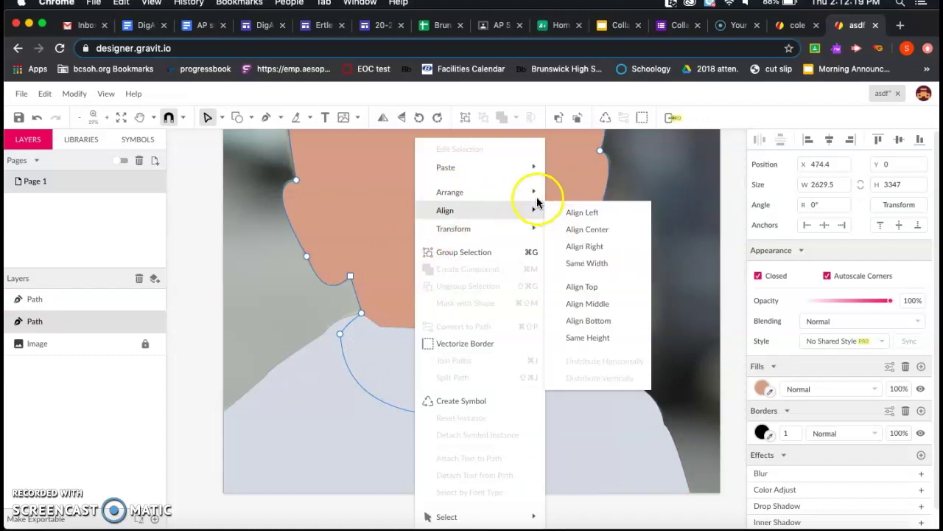
{"action": "left_click", "coordinate": [580, 195]}
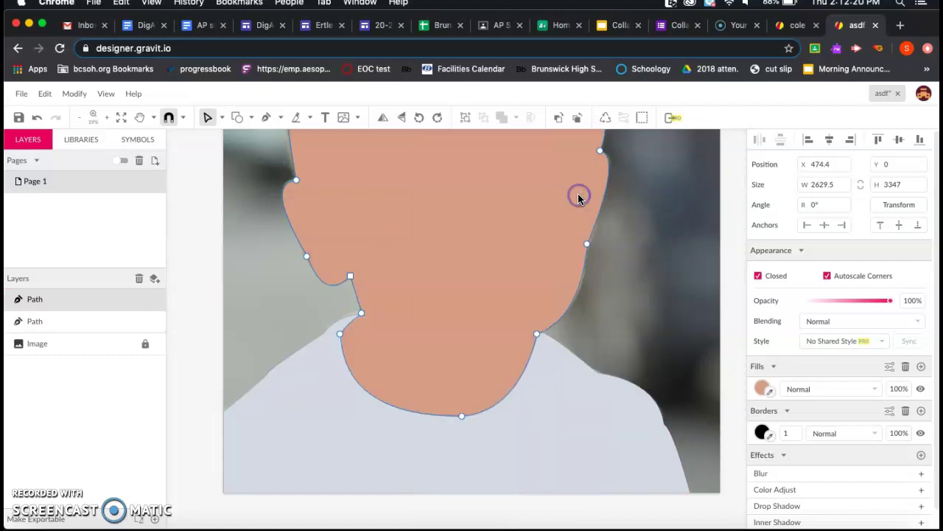
{"action": "left_click", "coordinate": [633, 312]}
{"action": "scroll", "coordinate": [476, 267], "scroll_direction": "up", "scroll_amount": 2}
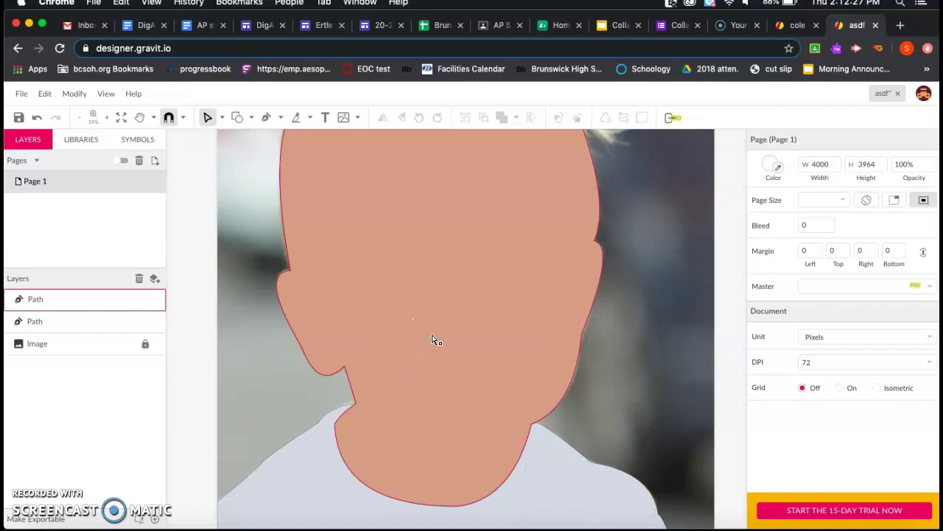
Step: Dismiss the PRO notice and hide the face shape's fill so the photo shows through
{"action": "left_click", "coordinate": [433, 338]}
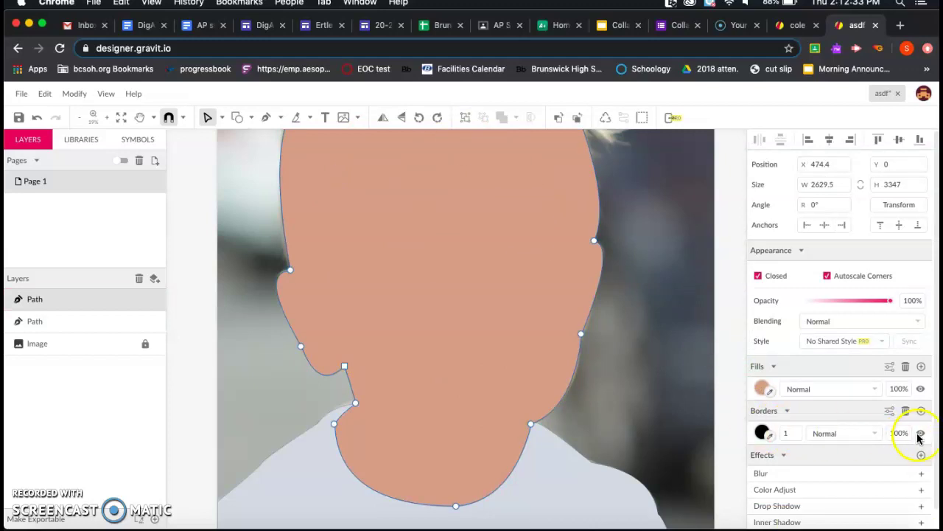
{"action": "left_click", "coordinate": [629, 373]}
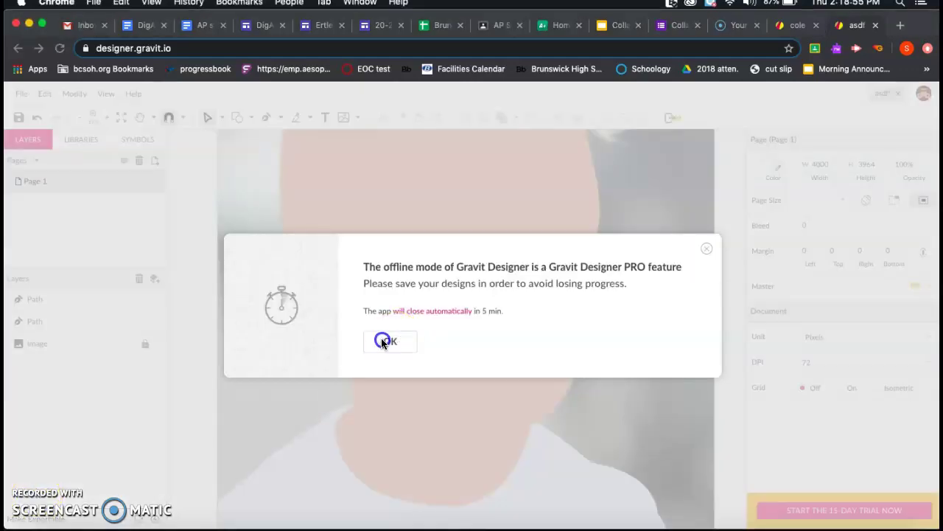
{"action": "left_click", "coordinate": [385, 339]}
{"action": "left_click", "coordinate": [431, 339]}
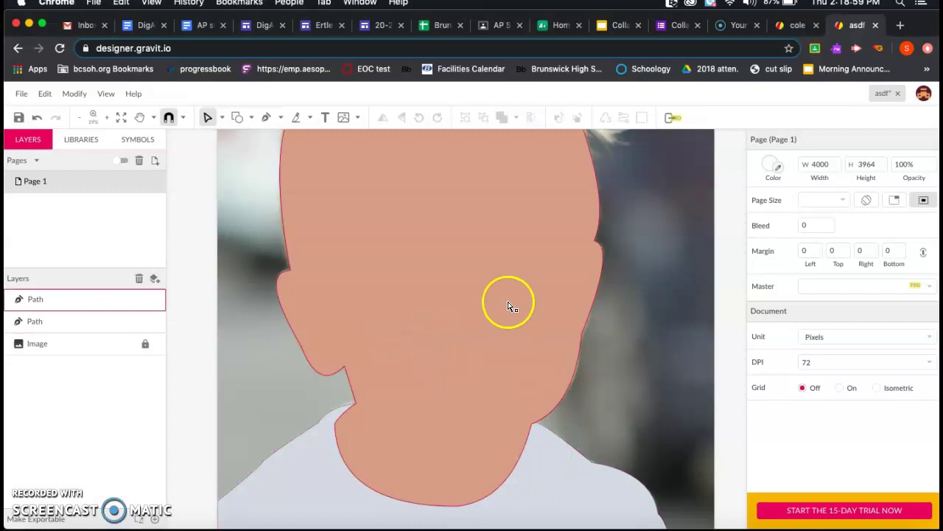
{"action": "left_click", "coordinate": [507, 305]}
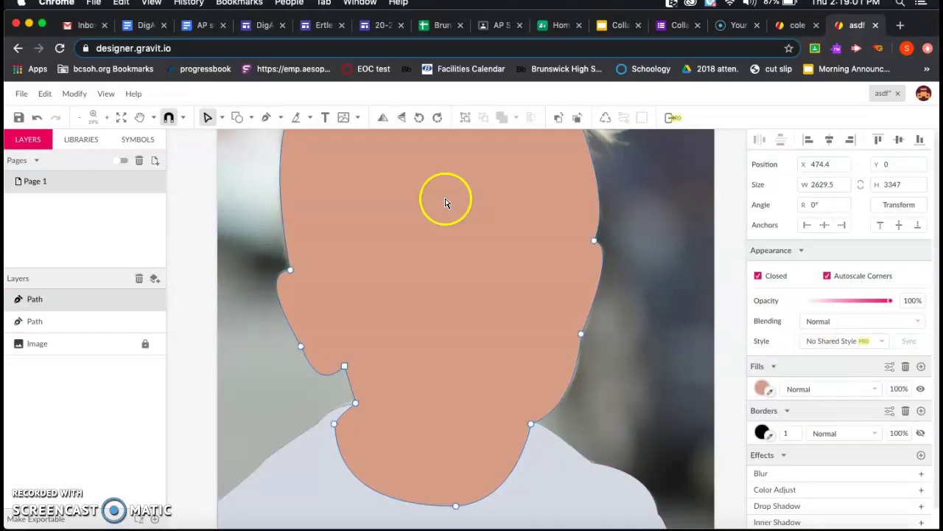
{"action": "left_click", "coordinate": [921, 390]}
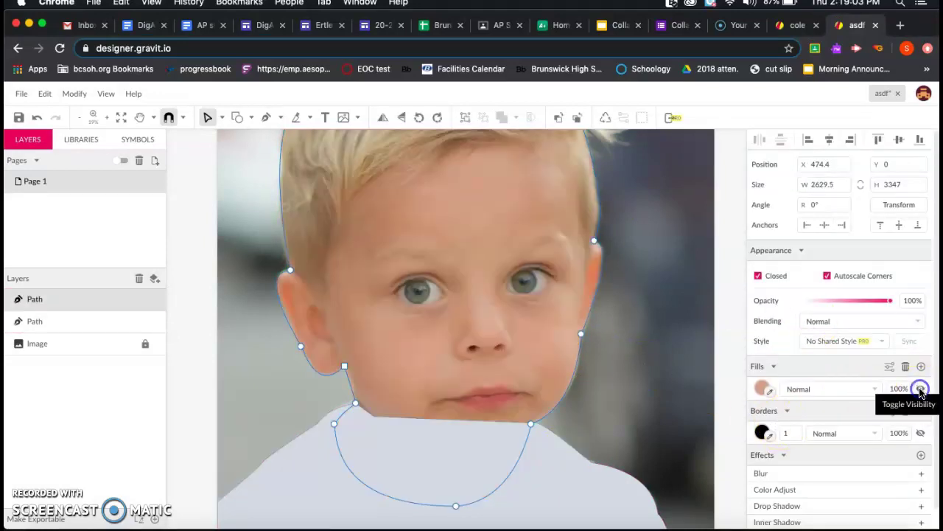
{"action": "scroll", "coordinate": [569, 302], "scroll_direction": "up", "scroll_amount": 3}
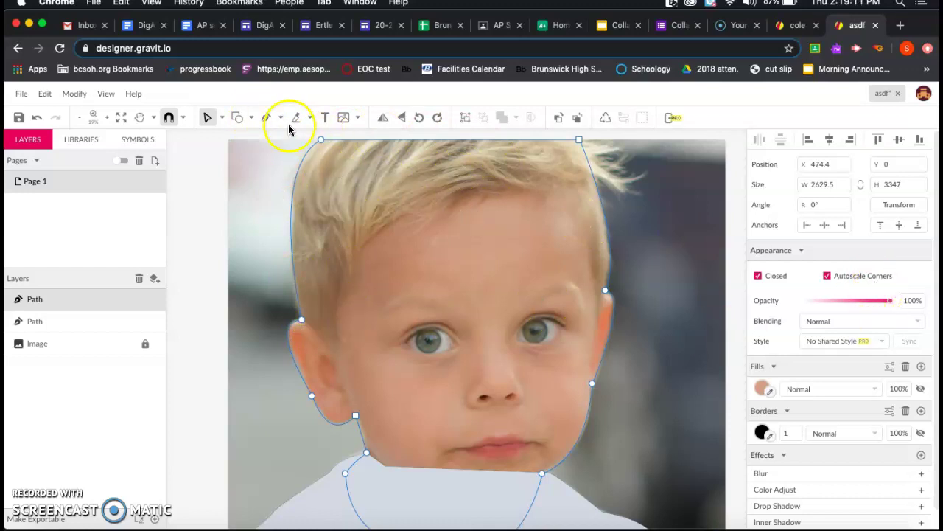
Step: With the Pen tool active, lock the face outline's Path layer and deselect it
{"action": "left_click", "coordinate": [266, 118]}
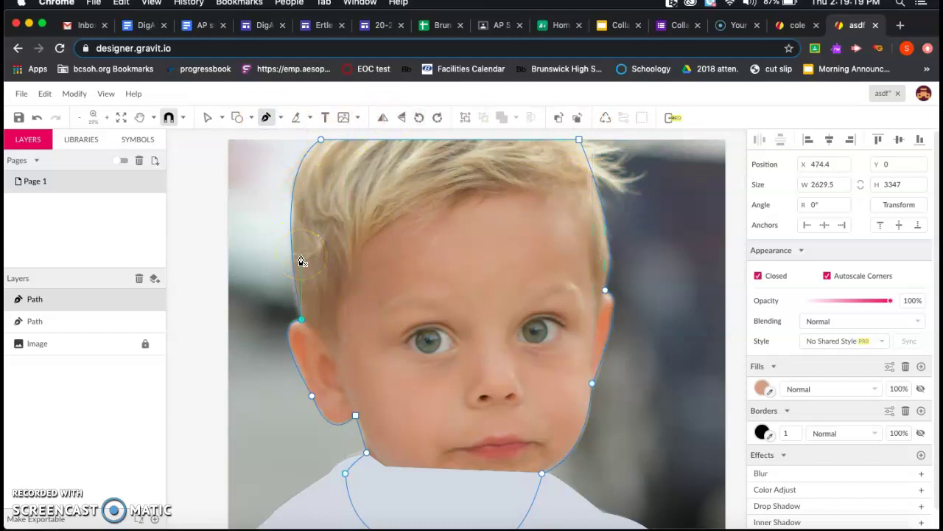
{"action": "left_click", "coordinate": [303, 319]}
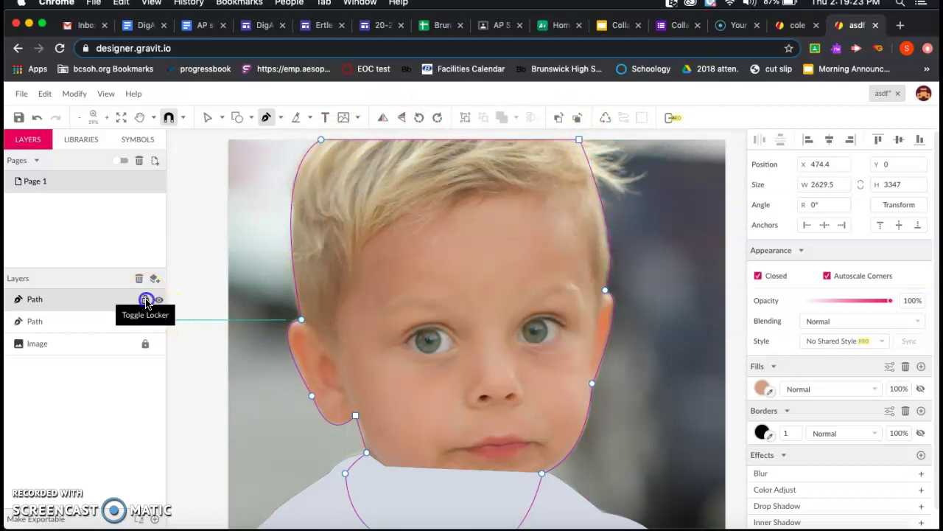
{"action": "left_click", "coordinate": [145, 300]}
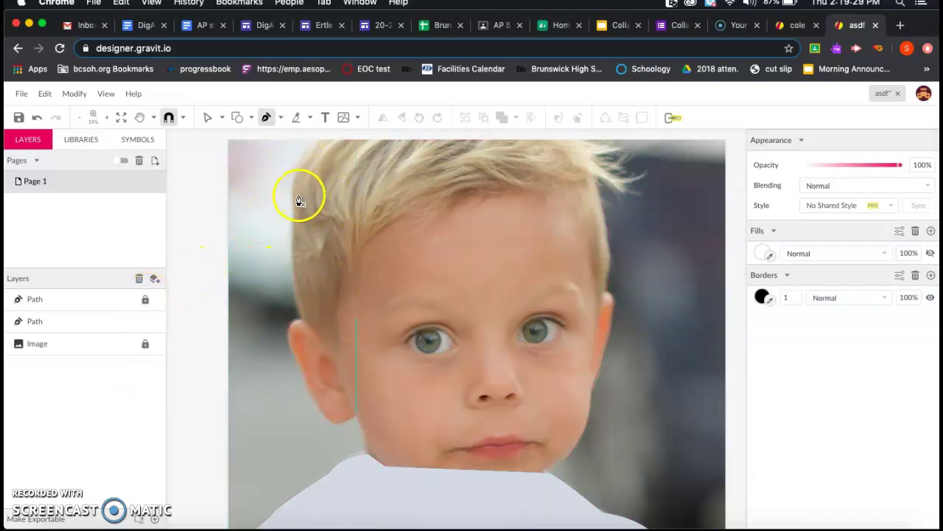
{"action": "left_click", "coordinate": [148, 302]}
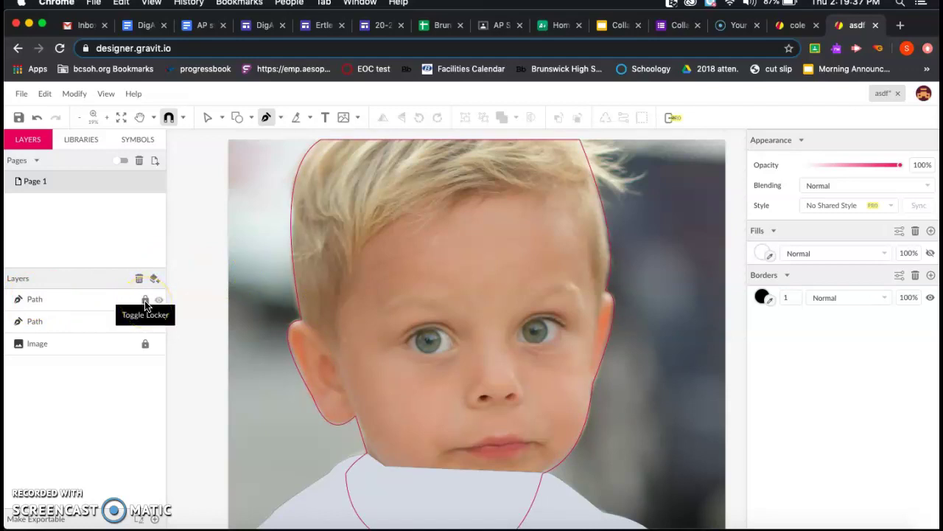
{"action": "left_click", "coordinate": [273, 309]}
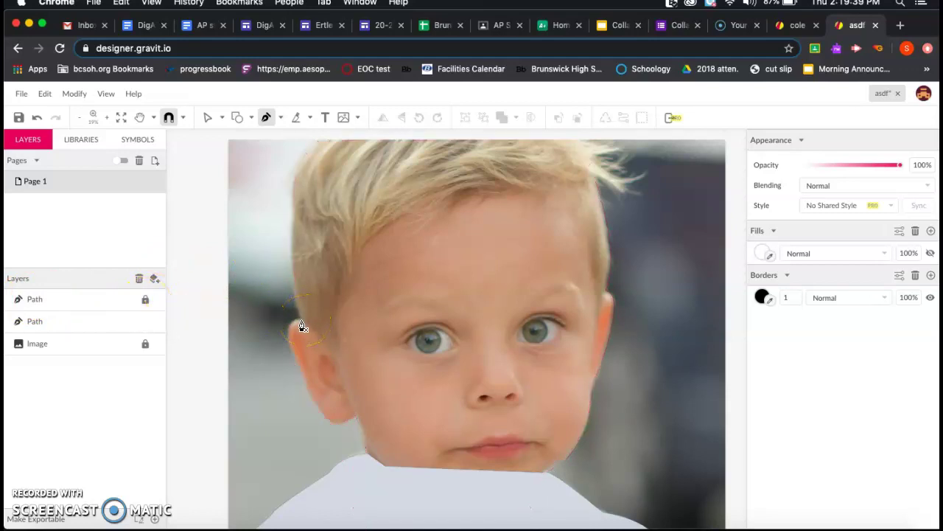
Step: Start the hair path beside the left ear and curve it up the left hairline
{"action": "left_click", "coordinate": [300, 319]}
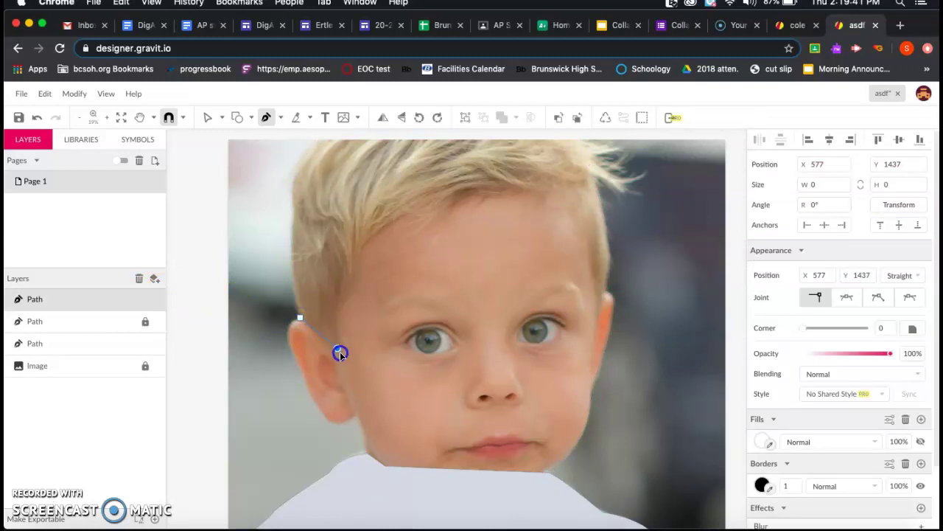
{"action": "left_click", "coordinate": [338, 349]}
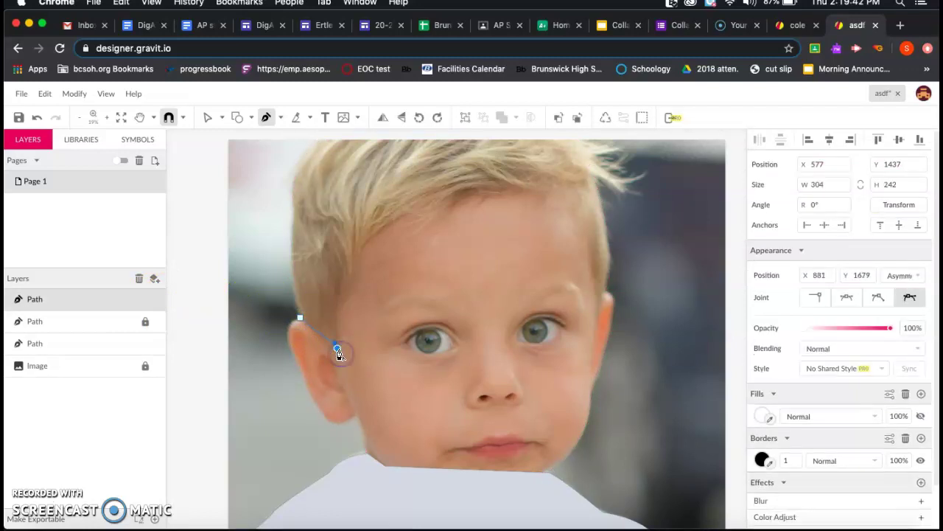
{"action": "left_click", "coordinate": [343, 274]}
{"action": "mouse_move", "coordinate": [350, 269]}
{"action": "left_mouse_down"}
{"action": "mouse_move", "coordinate": [343, 275]}
{"action": "mouse_move", "coordinate": [408, 217]}
{"action": "mouse_move", "coordinate": [394, 219]}
{"action": "mouse_move", "coordinate": [346, 289]}
{"action": "mouse_move", "coordinate": [352, 279]}
{"action": "left_mouse_up"}
{"action": "scroll", "coordinate": [352, 279], "scroll_direction": "up", "scroll_amount": 1}
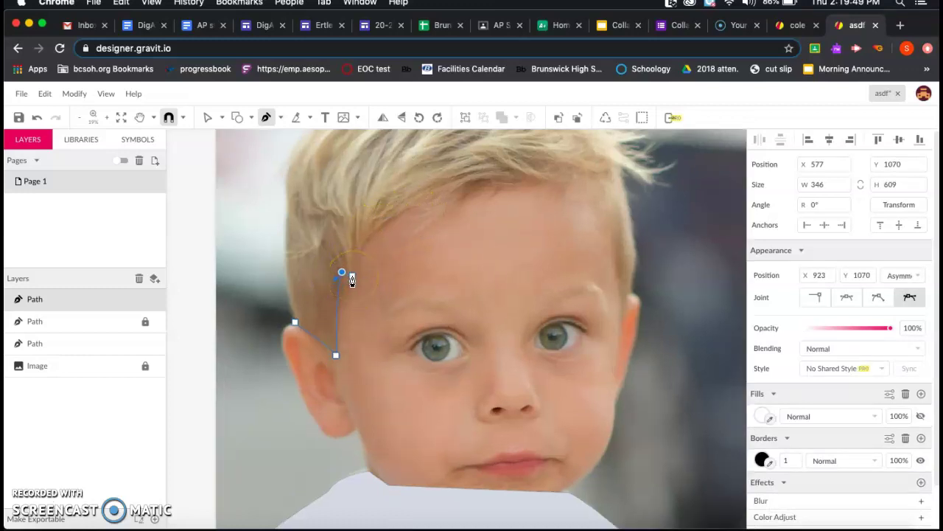
{"action": "scroll", "coordinate": [352, 279], "scroll_direction": "up", "scroll_amount": 3}
{"action": "scroll", "coordinate": [352, 279], "scroll_direction": "down", "scroll_amount": 2}
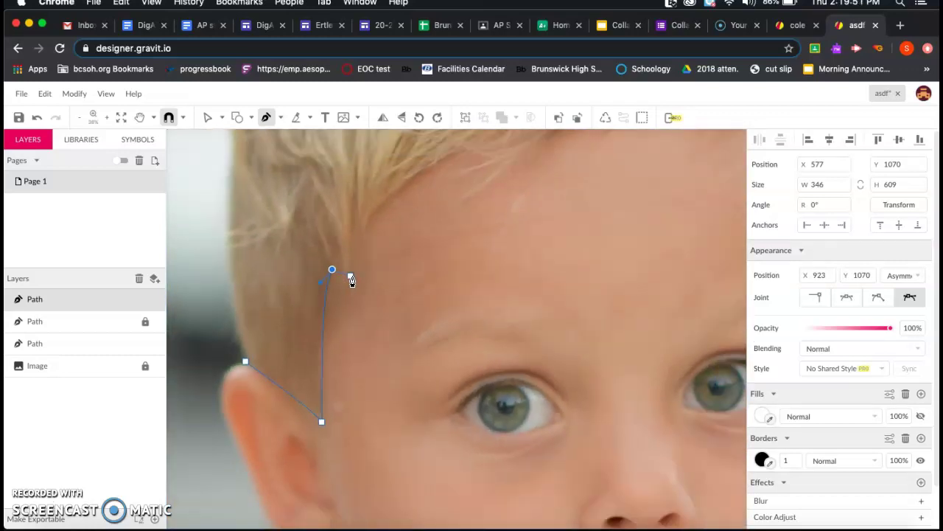
{"action": "left_click_drag", "start_coordinate": [351, 280], "coordinate": [347, 287]}
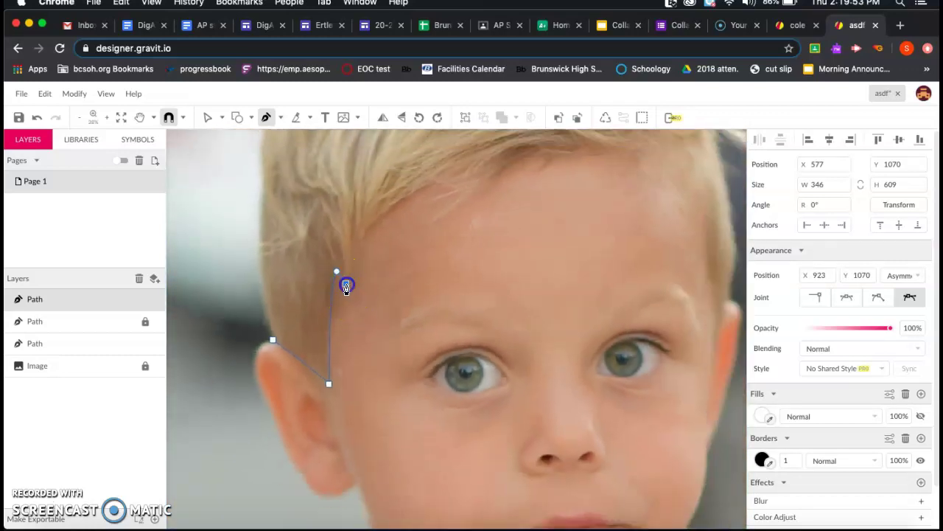
Step: Extend the hair path up to the fringe, tracing its top, sharp tip and underside
{"action": "left_click_drag", "start_coordinate": [358, 237], "coordinate": [366, 184]}
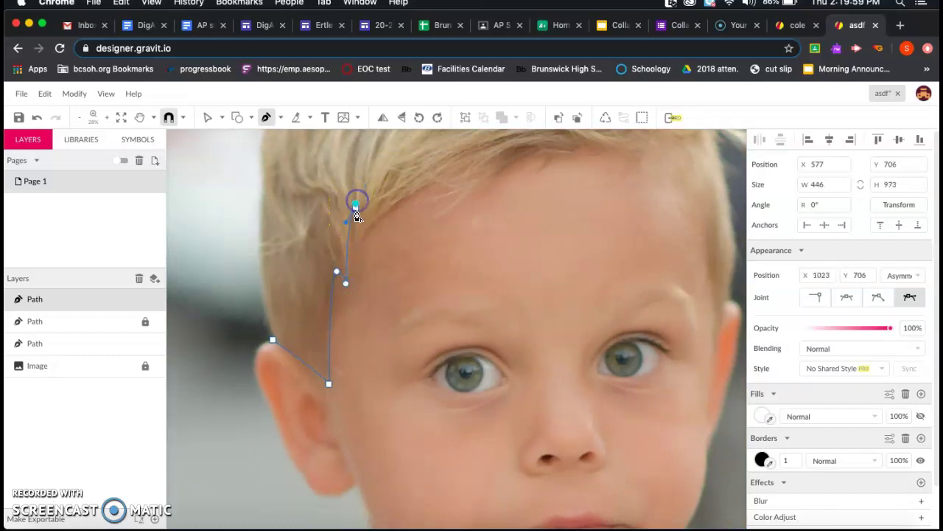
{"action": "left_click", "coordinate": [360, 249]}
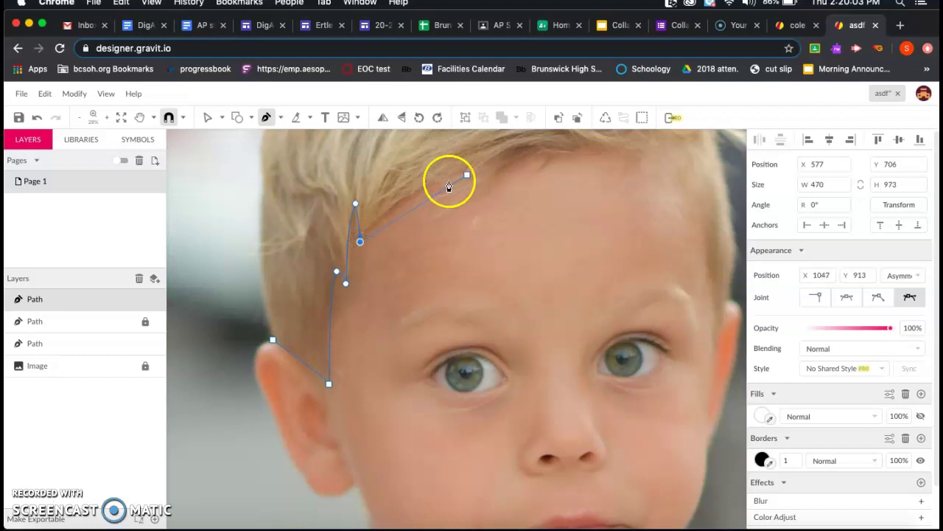
{"action": "left_click_drag", "start_coordinate": [432, 183], "coordinate": [461, 178]}
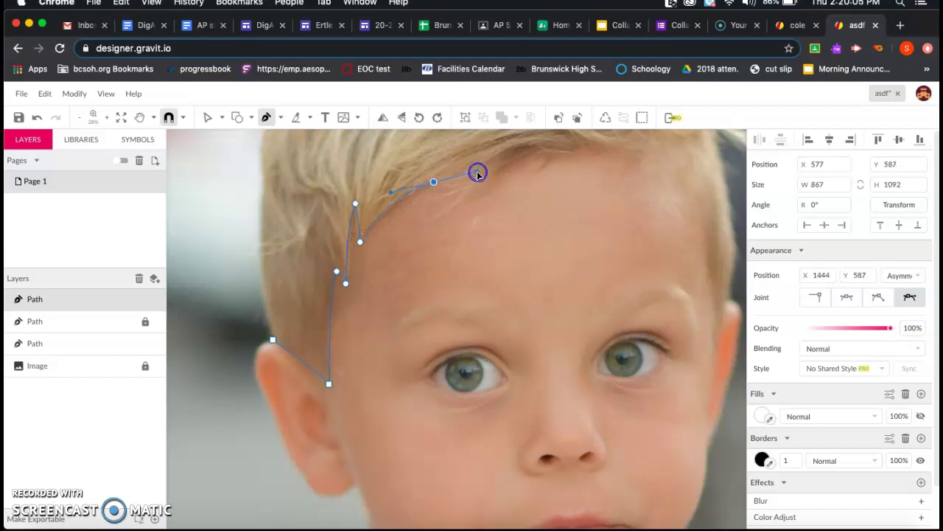
{"action": "left_click", "coordinate": [434, 185]}
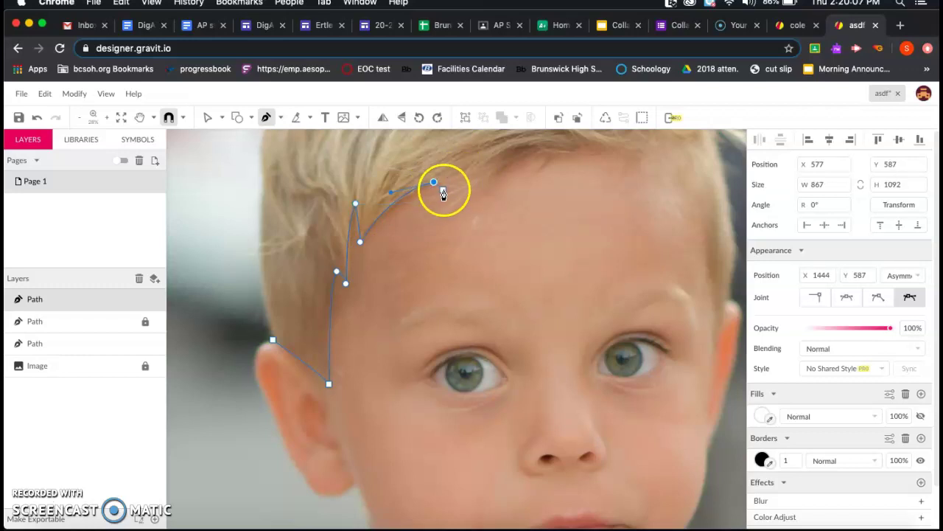
{"action": "left_click", "coordinate": [452, 189]}
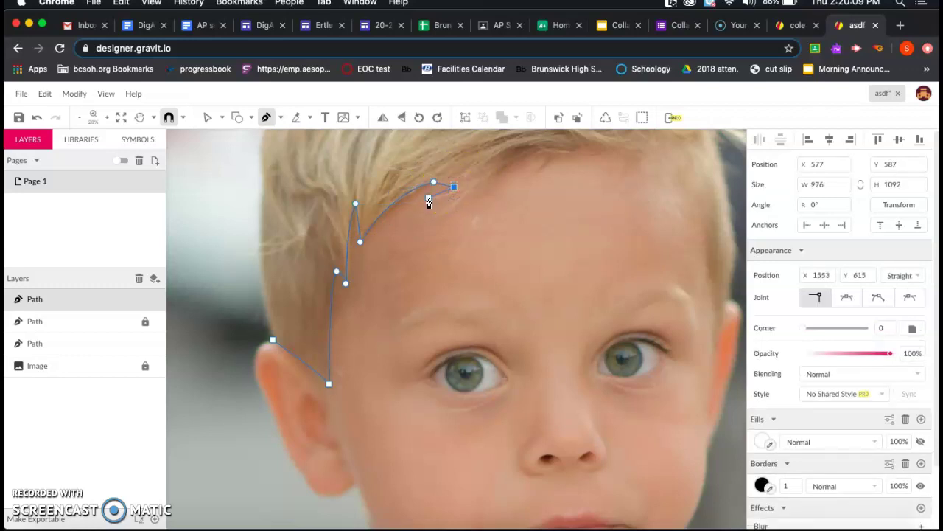
{"action": "left_click", "coordinate": [422, 201]}
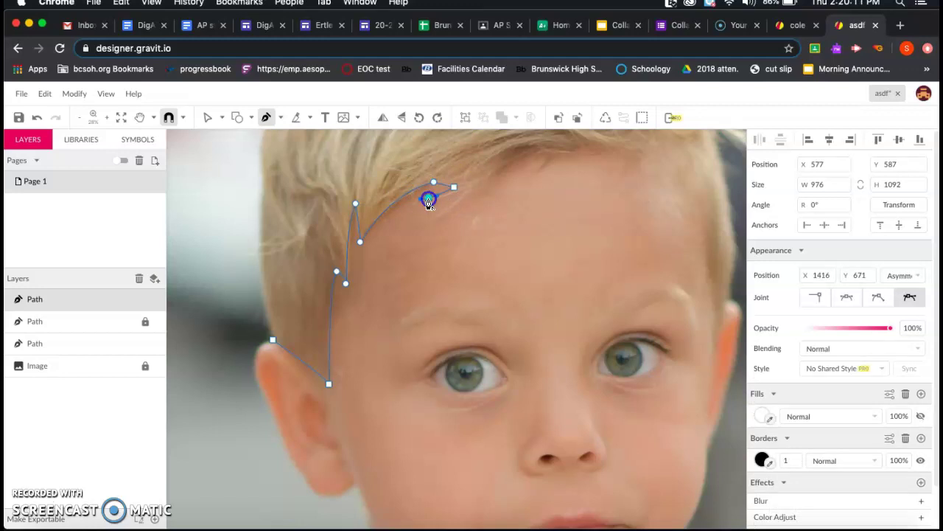
{"action": "left_click_drag", "start_coordinate": [429, 199], "coordinate": [472, 191]}
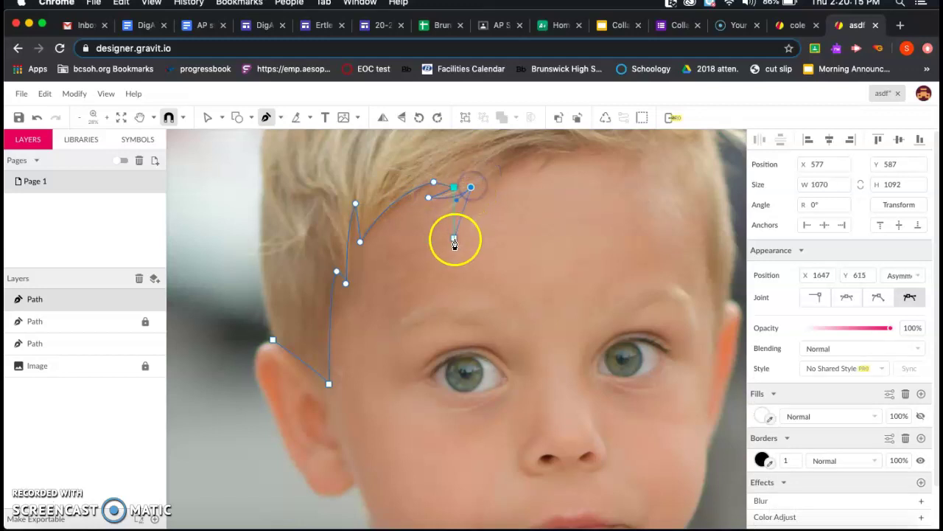
Step: Continue the hair path from the lower forehead along the hairline toward the upper right
{"action": "left_click", "coordinate": [432, 232]}
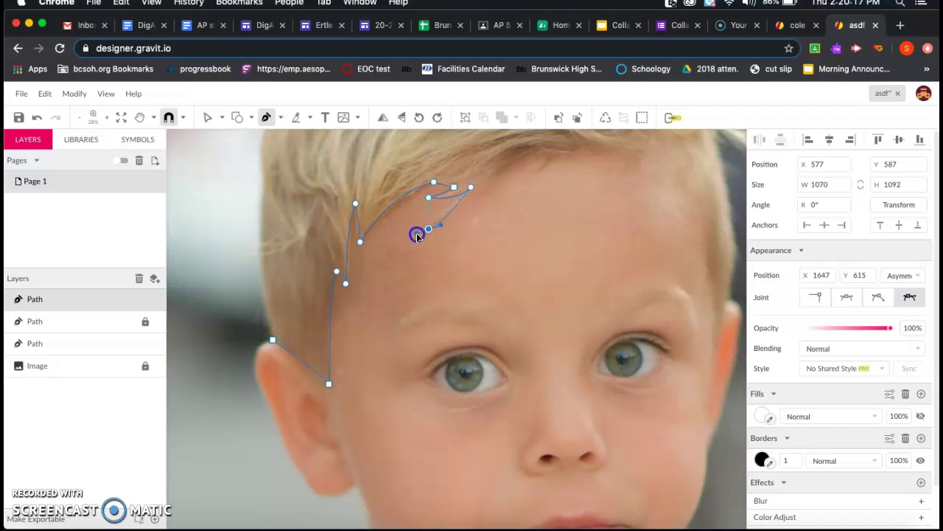
{"action": "left_click", "coordinate": [415, 235]}
{"action": "left_click_drag", "start_coordinate": [429, 232], "coordinate": [497, 178]}
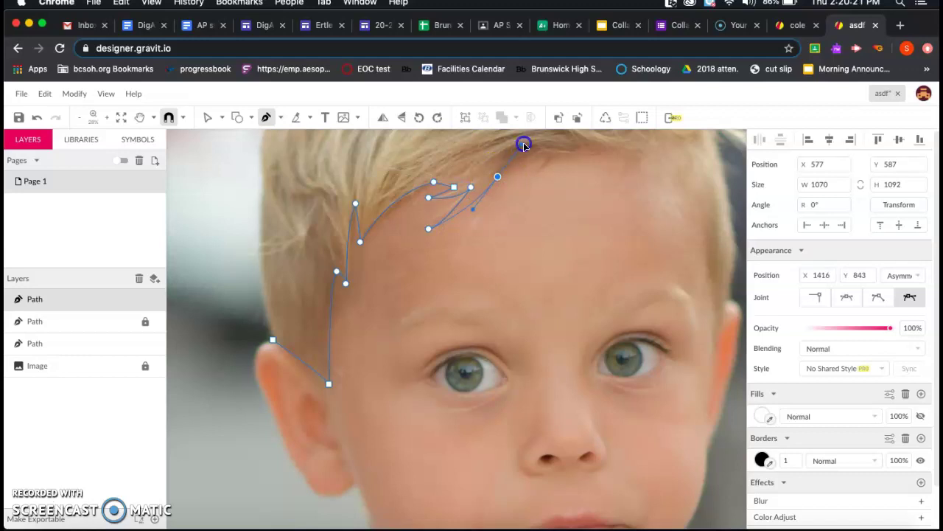
{"action": "left_click", "coordinate": [496, 180]}
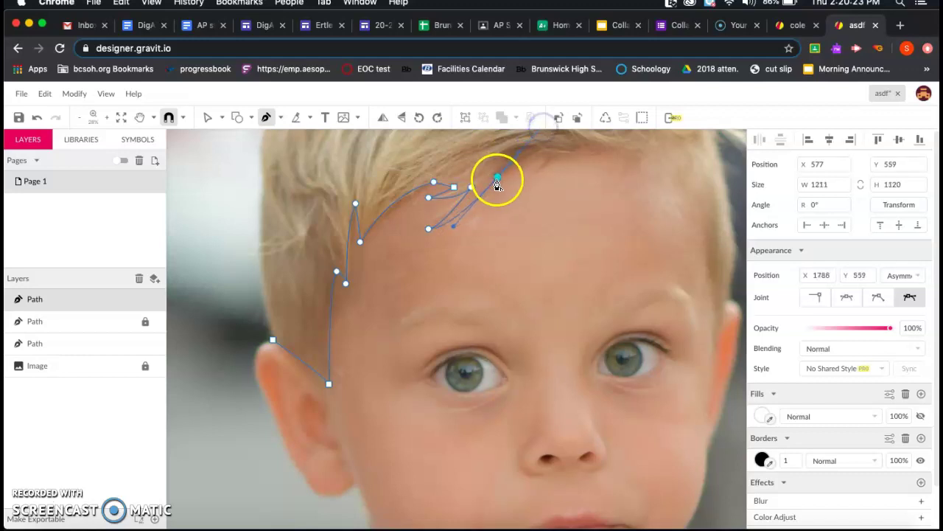
{"action": "left_click", "coordinate": [463, 233]}
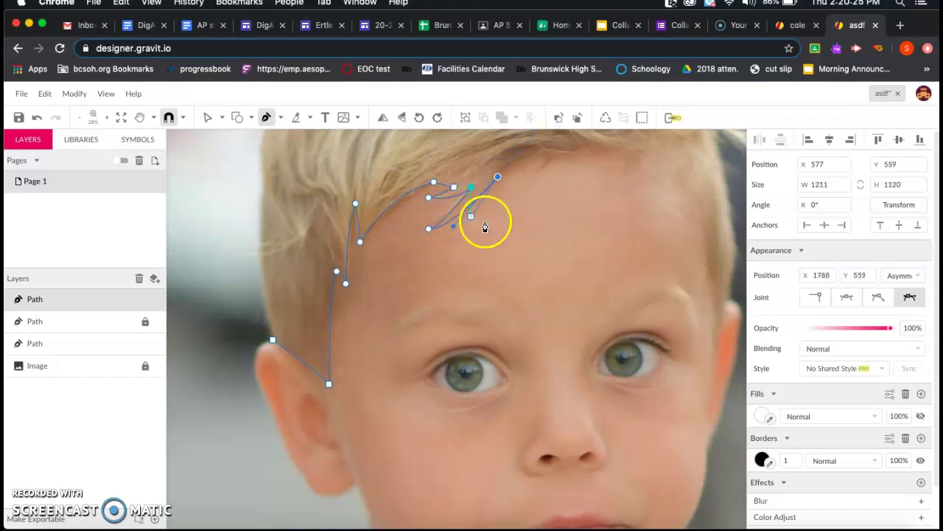
{"action": "left_click", "coordinate": [498, 178]}
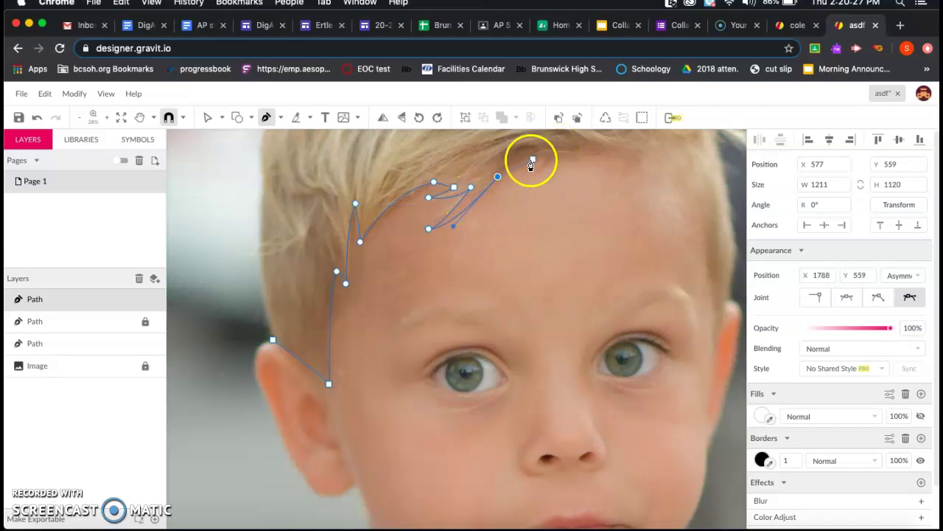
{"action": "left_click_drag", "start_coordinate": [527, 157], "coordinate": [538, 158]}
Step: Carry the hair path across the top of the forehead and curve it around the right corner
{"action": "scroll", "coordinate": [542, 157], "scroll_direction": "right", "scroll_amount": 5}
{"action": "scroll", "coordinate": [542, 158], "scroll_direction": "up", "scroll_amount": 2}
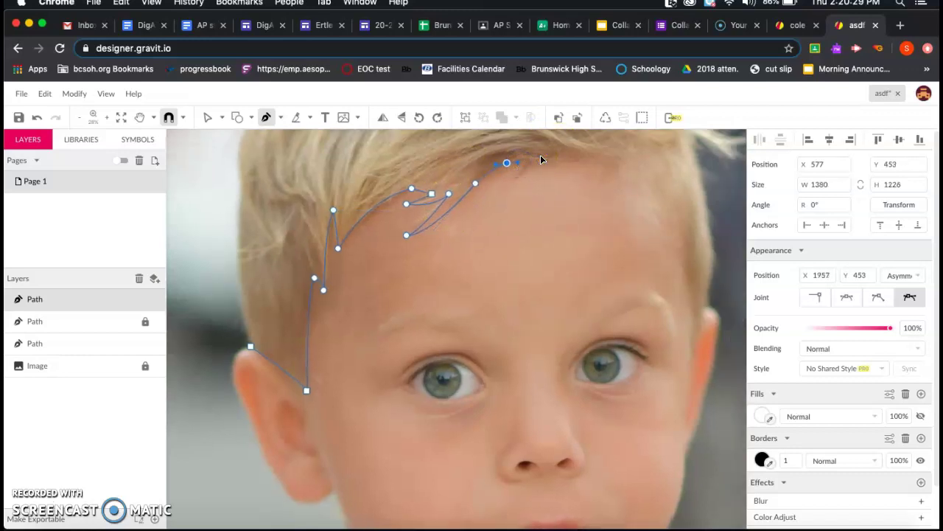
{"action": "left_click_drag", "start_coordinate": [518, 188], "coordinate": [525, 189]}
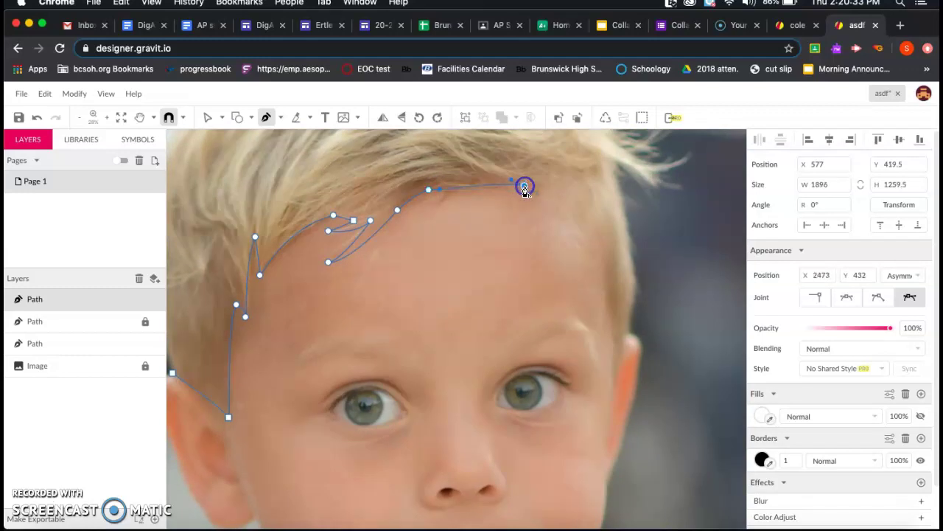
{"action": "left_click", "coordinate": [577, 188]}
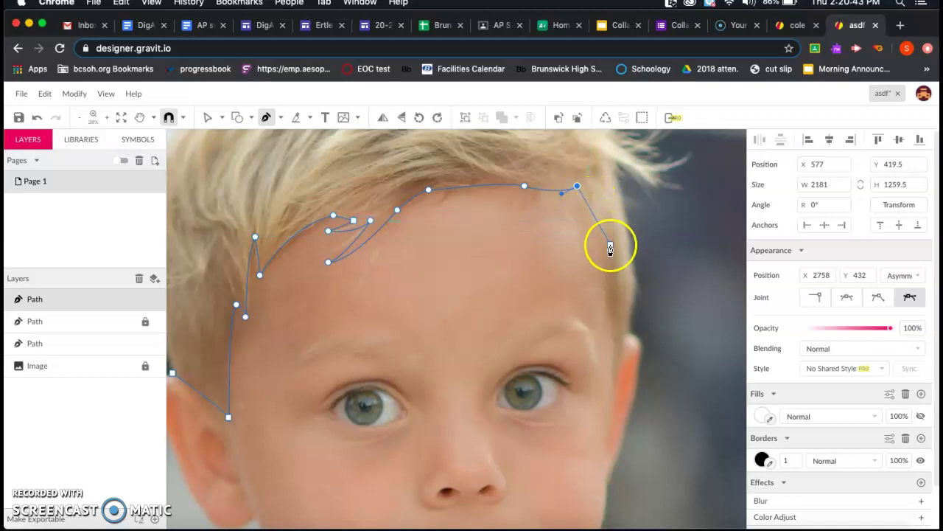
{"action": "left_click", "coordinate": [608, 251]}
{"action": "left_click_drag", "start_coordinate": [605, 251], "coordinate": [614, 279]}
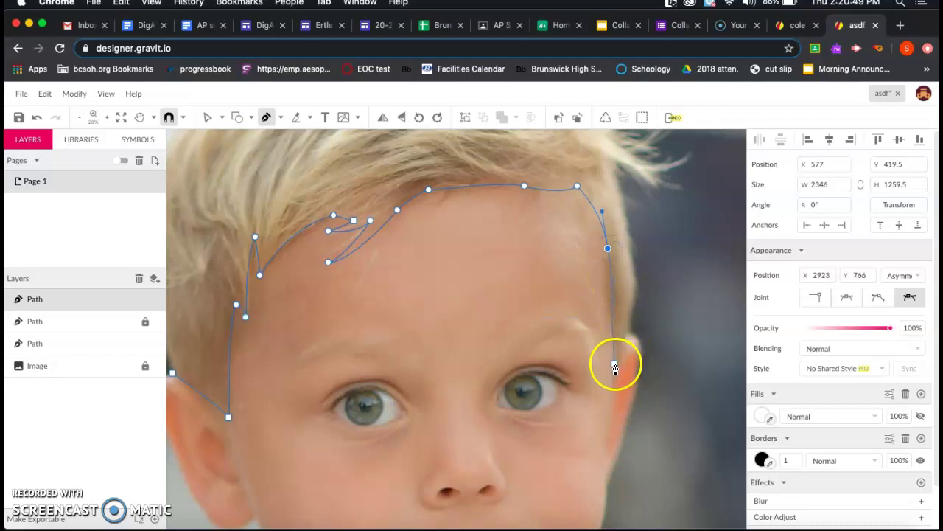
Step: Bring the hair path down beside the right cheek and back up to the hairline
{"action": "left_click", "coordinate": [614, 367]}
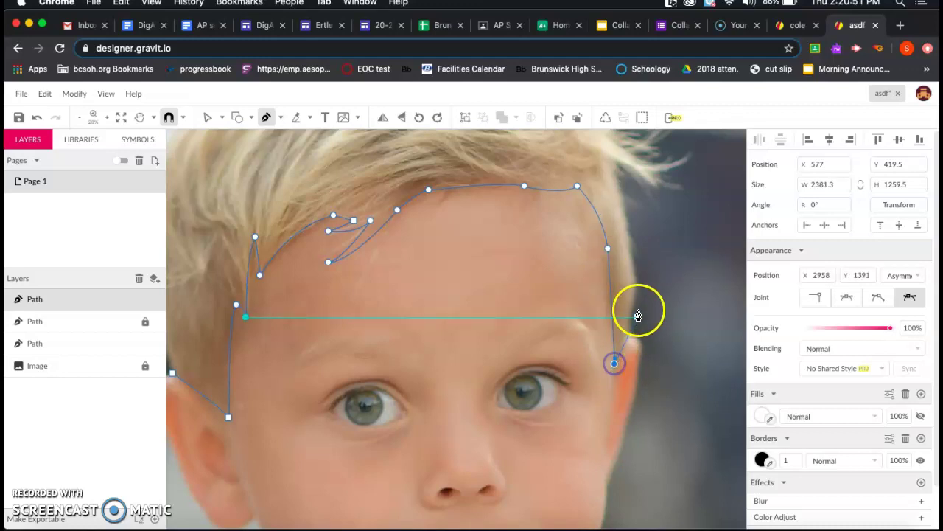
{"action": "left_click_drag", "start_coordinate": [638, 312], "coordinate": [639, 293]}
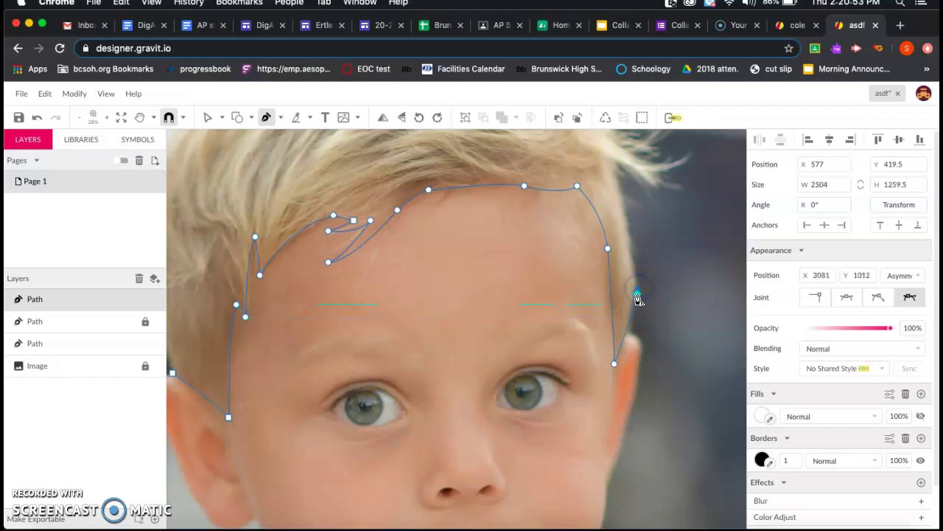
{"action": "left_click", "coordinate": [616, 170]}
{"action": "left_click_drag", "start_coordinate": [603, 152], "coordinate": [620, 176]}
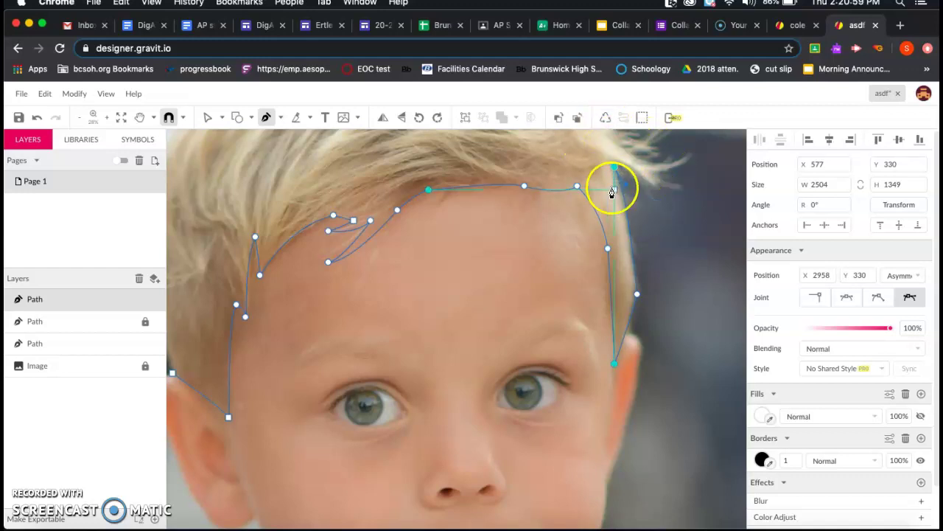
Step: Run the hair path along the photo's top edge and close it at the starting anchor
{"action": "scroll", "coordinate": [611, 189], "scroll_direction": "down", "scroll_amount": 5}
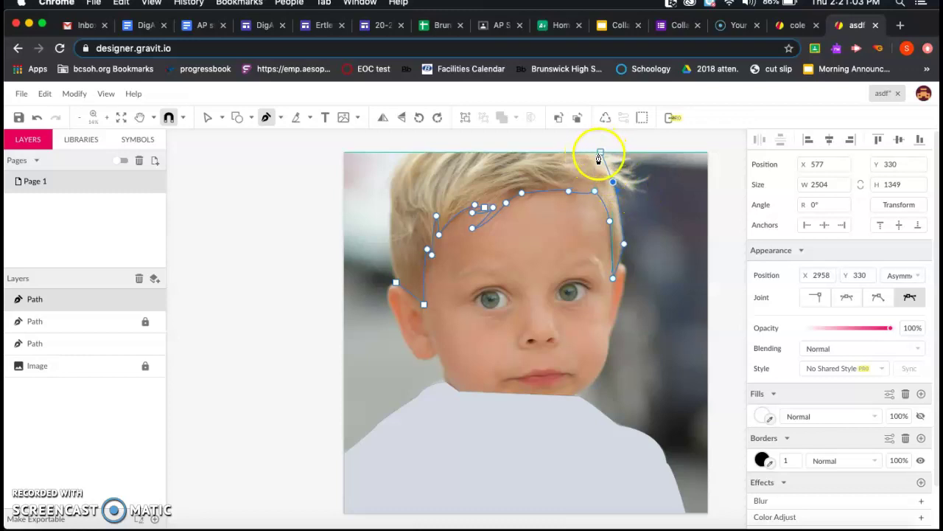
{"action": "left_click", "coordinate": [596, 155]}
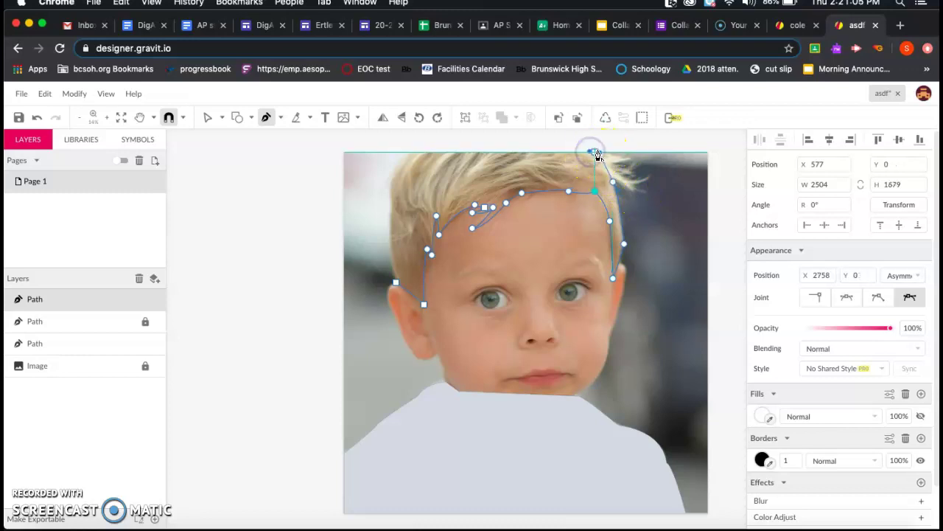
{"action": "left_click", "coordinate": [411, 152]}
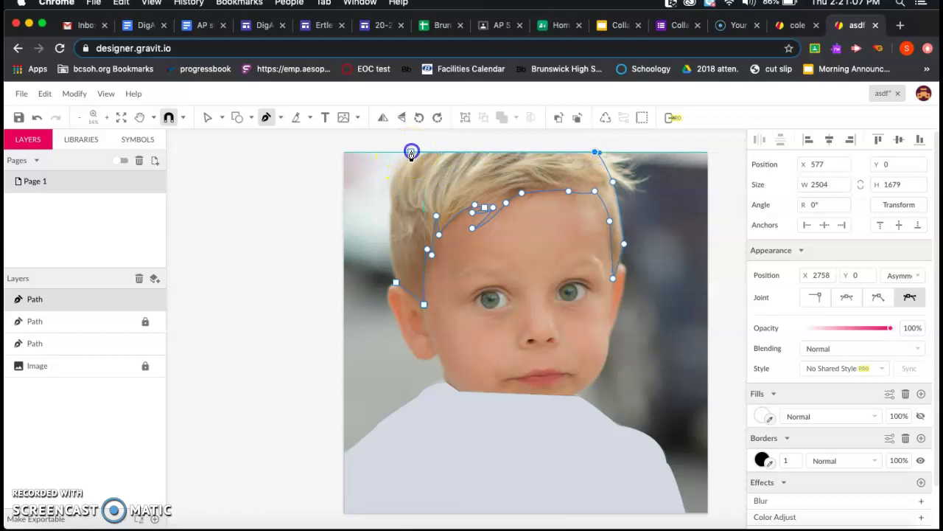
{"action": "left_click", "coordinate": [396, 285]}
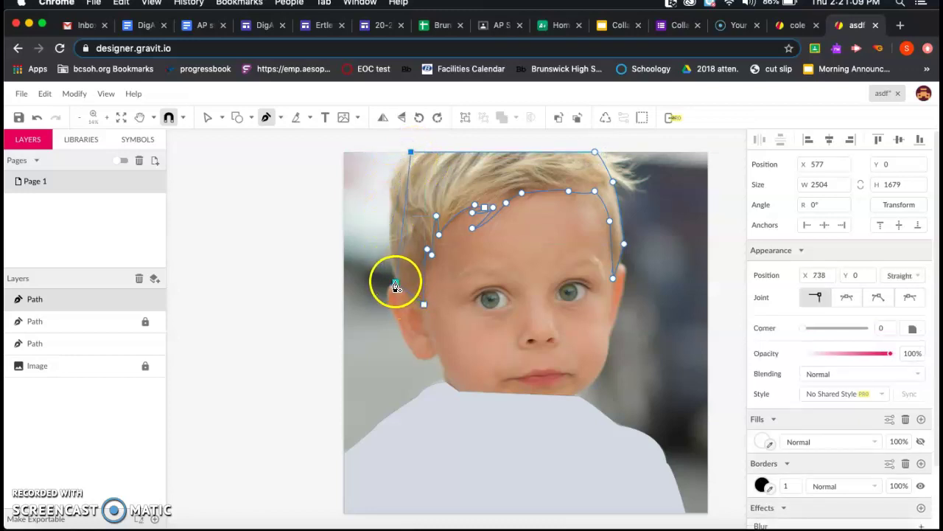
{"action": "left_click_drag", "start_coordinate": [440, 352], "coordinate": [415, 376]}
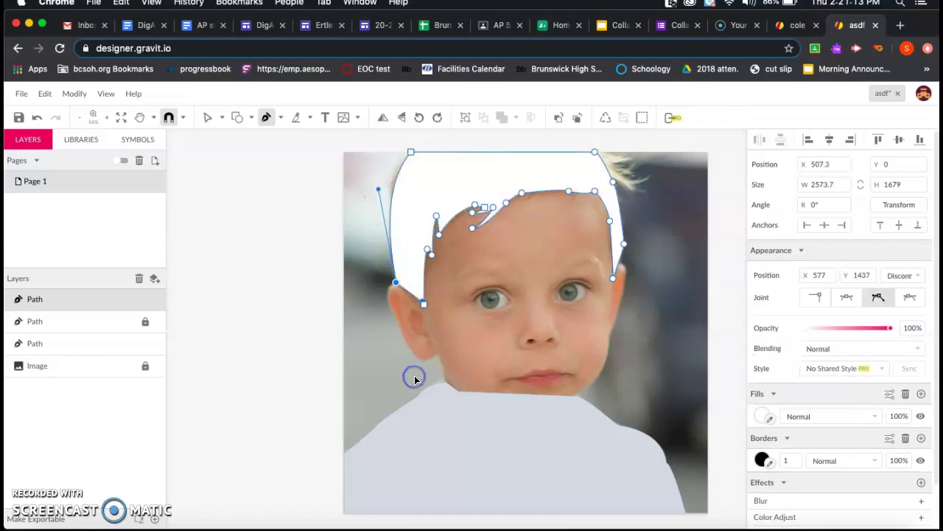
Step: Replace the hair shape's white fill with a tan colour sampled from the boy's hair
{"action": "left_click", "coordinate": [920, 415]}
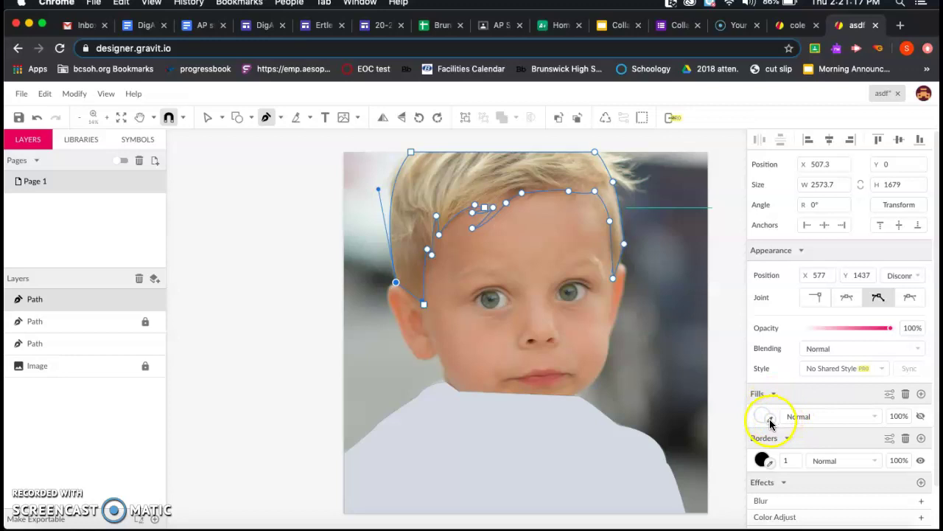
{"action": "mouse_move", "coordinate": [772, 420]}
{"action": "left_mouse_down"}
{"action": "mouse_move", "coordinate": [653, 390]}
{"action": "mouse_move", "coordinate": [480, 270]}
{"action": "mouse_move", "coordinate": [475, 214]}
{"action": "mouse_move", "coordinate": [451, 185]}
{"action": "mouse_move", "coordinate": [419, 188]}
{"action": "mouse_move", "coordinate": [424, 231]}
{"action": "mouse_move", "coordinate": [608, 267]}
{"action": "mouse_move", "coordinate": [660, 288]}
{"action": "mouse_move", "coordinate": [673, 255]}
{"action": "mouse_move", "coordinate": [565, 170]}
{"action": "mouse_move", "coordinate": [472, 191]}
{"action": "mouse_move", "coordinate": [599, 256]}
{"action": "mouse_move", "coordinate": [573, 202]}
{"action": "mouse_move", "coordinate": [463, 178]}
{"action": "left_mouse_up"}
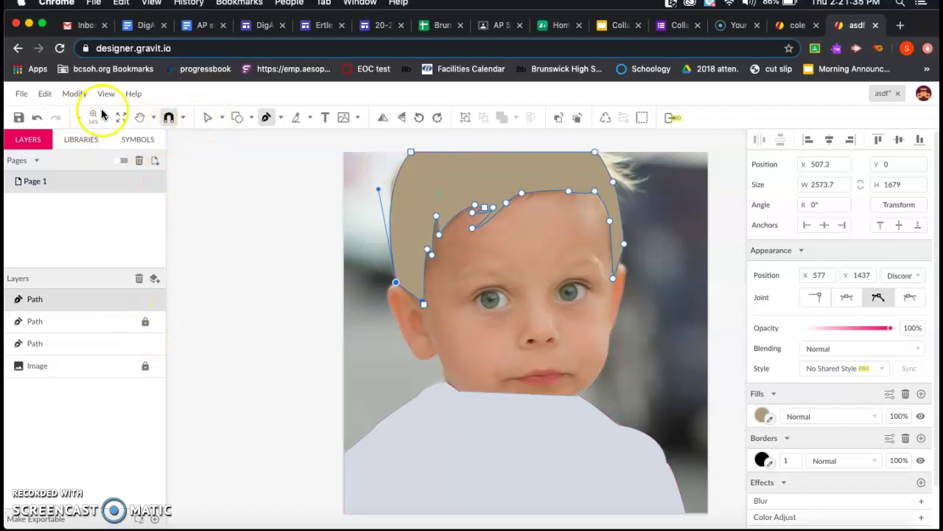
{"action": "left_click", "coordinate": [209, 117]}
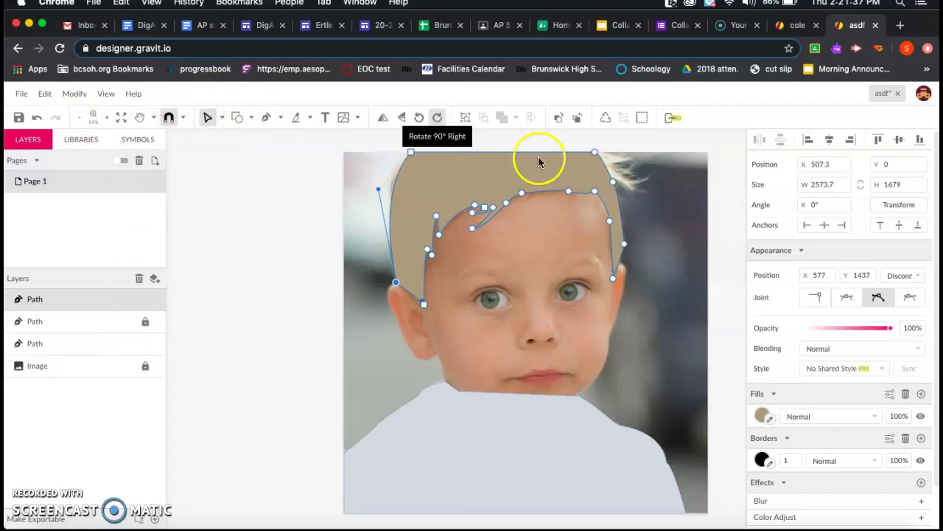
Step: Unlock the face path and make its peach skin fill visible again over the hair
{"action": "left_click", "coordinate": [609, 331]}
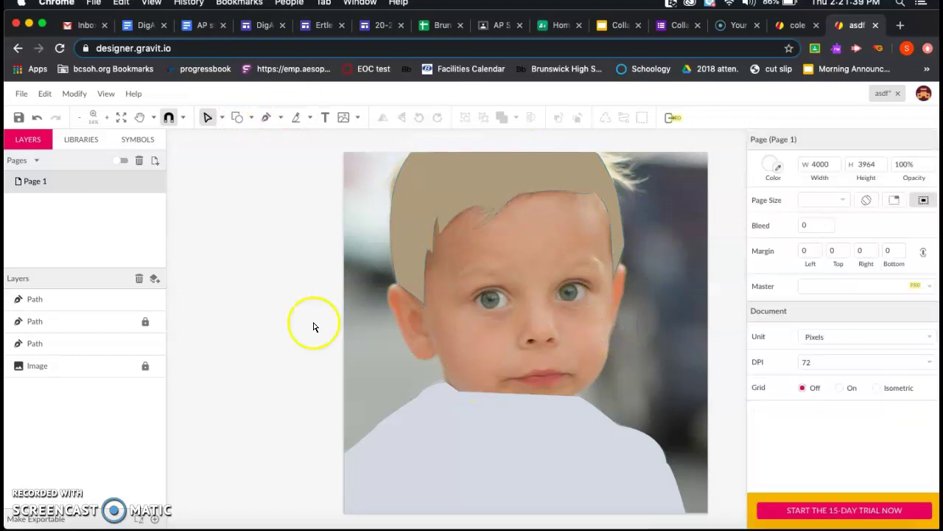
{"action": "left_click", "coordinate": [146, 324]}
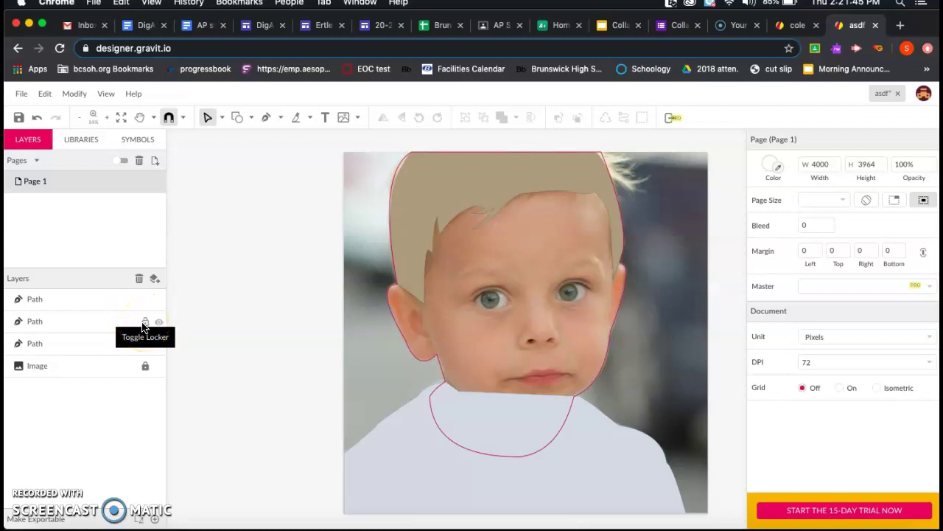
{"action": "left_click", "coordinate": [34, 322]}
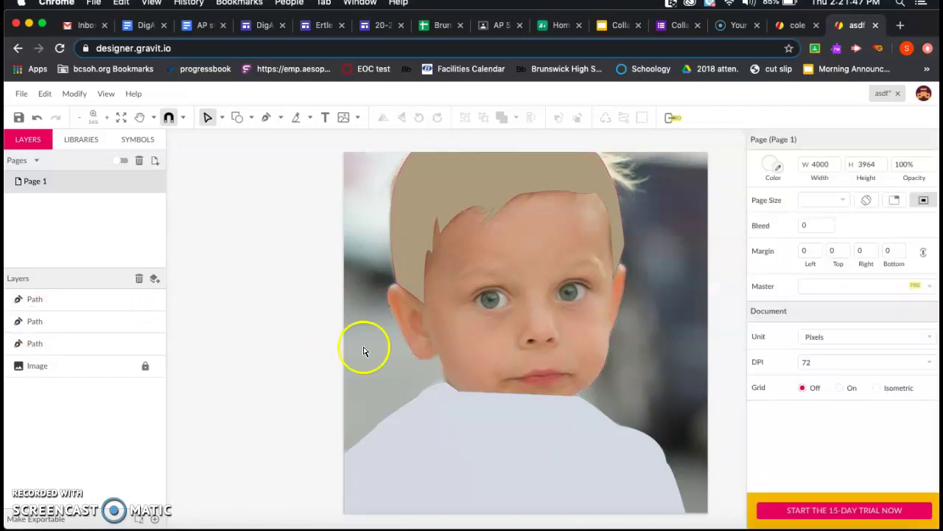
{"action": "left_click", "coordinate": [598, 377]}
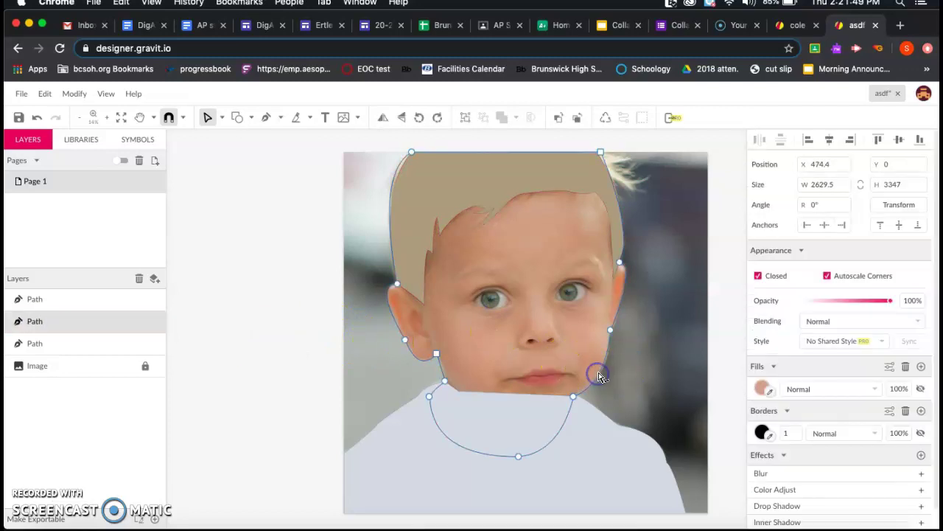
{"action": "left_click", "coordinate": [921, 389]}
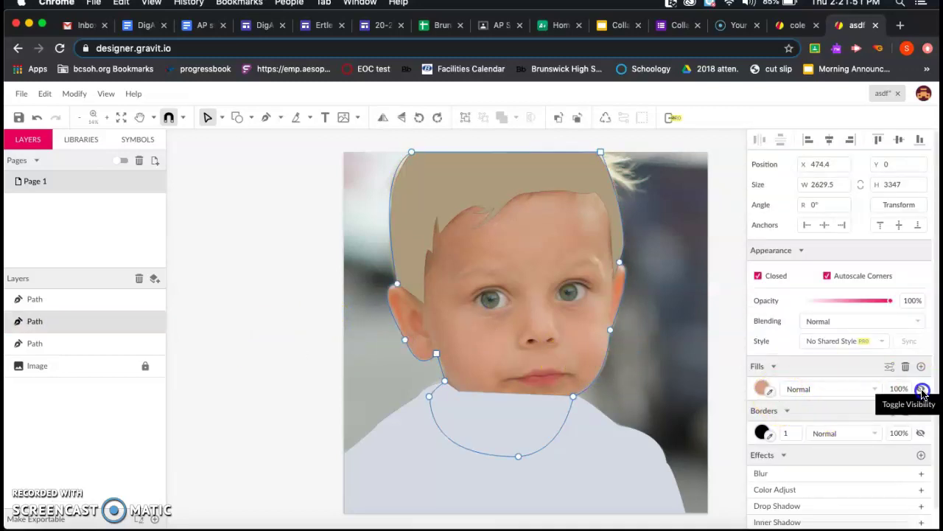
{"action": "left_click", "coordinate": [730, 265]}
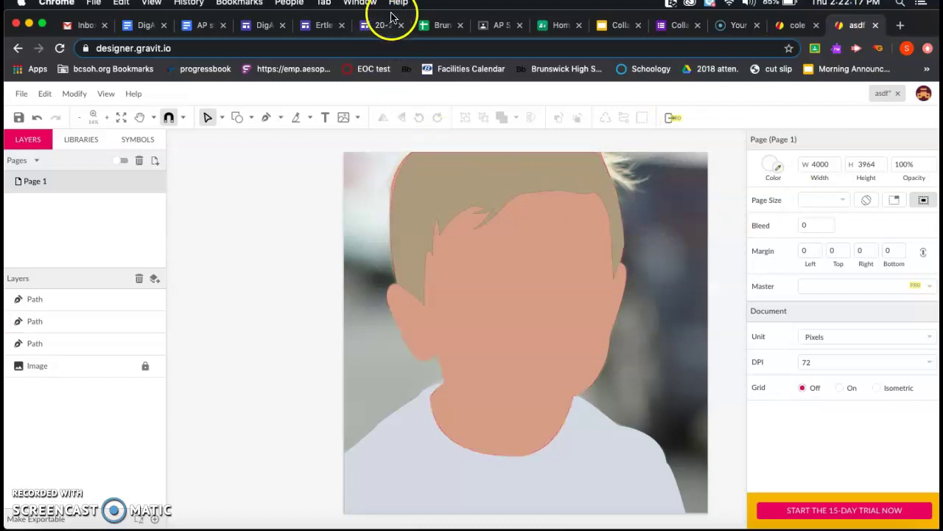
Step: Save the portrait to Gravit Cloud under the name 'asdf'
{"action": "left_click", "coordinate": [22, 93]}
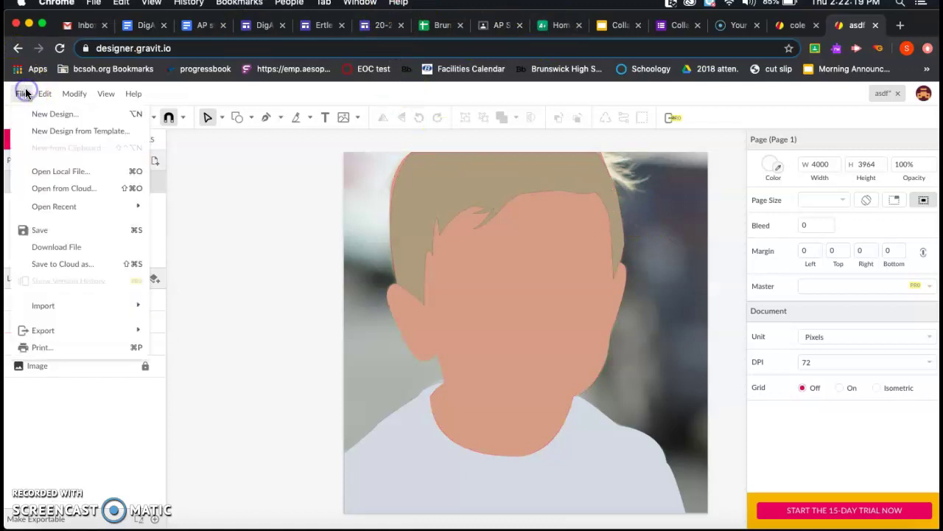
{"action": "left_click", "coordinate": [40, 230]}
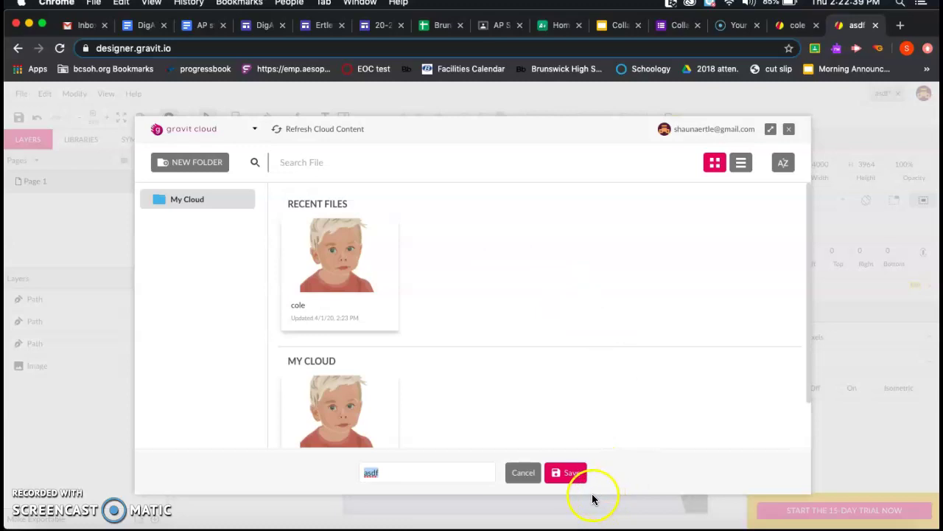
{"action": "left_click", "coordinate": [572, 477]}
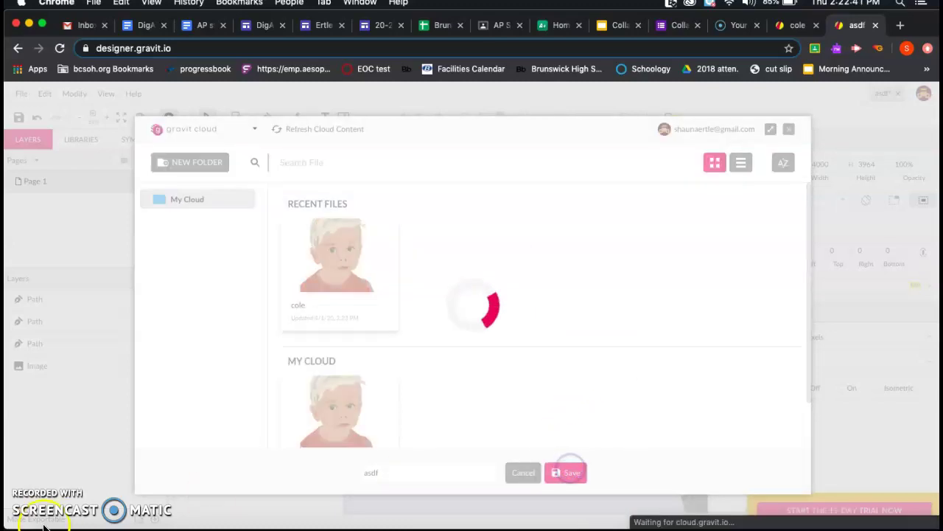